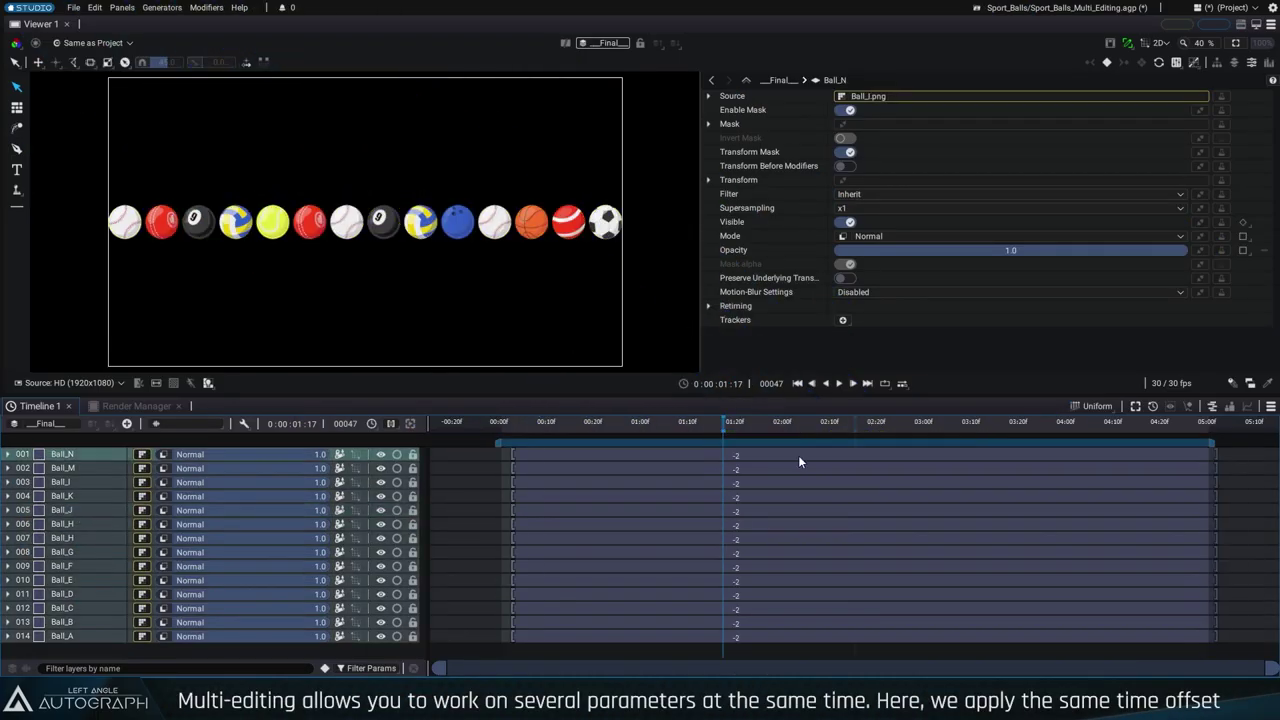
# Drag one clip to shift all fourteen ball layers by the same time offset, and show the multi-edit modes
pyautogui.moveTo(798, 455)
pyautogui.mouseDown()
pyautogui.moveTo(626, 462)
pyautogui.moveTo(749, 453)
pyautogui.mouseUp()
pyautogui.click(1094, 400)
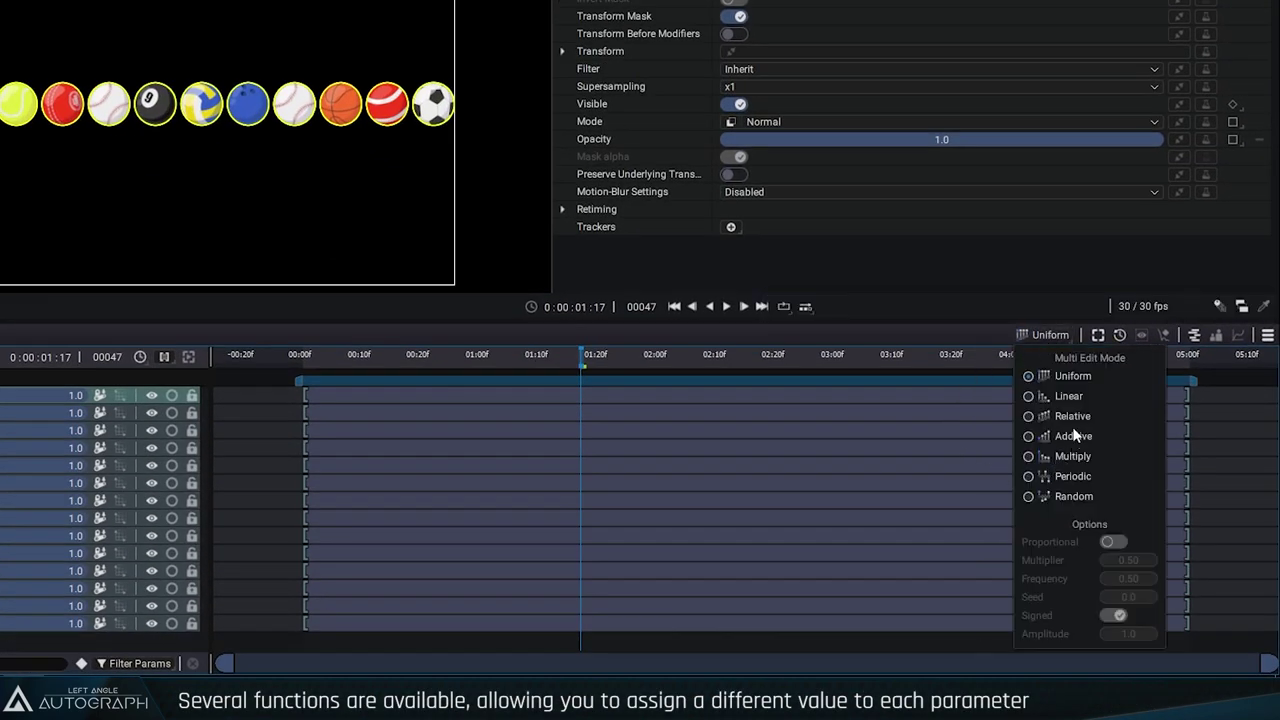
# In Linear multi-edit mode, stagger the ball layers' start times, reshaping them to peak at the ninth layer
pyautogui.click(1062, 397)
pyautogui.click(738, 603)
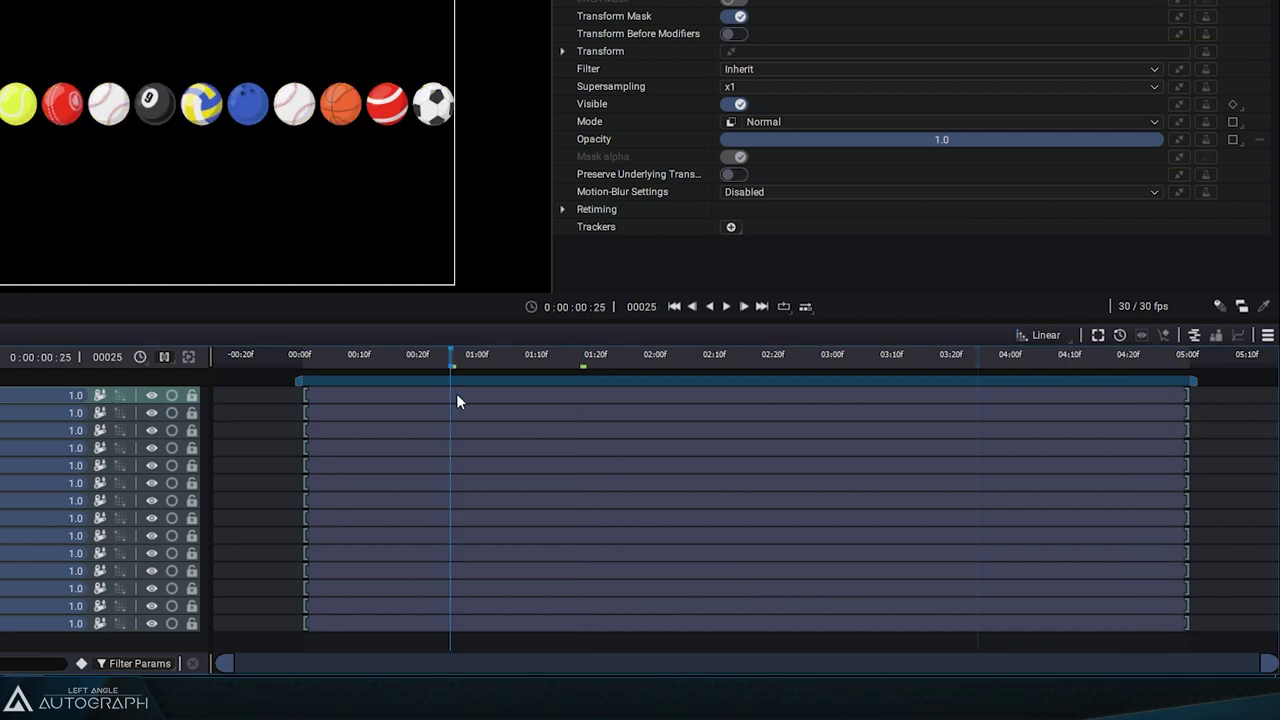
pyautogui.moveTo(457, 400)
pyautogui.mouseDown()
pyautogui.moveTo(691, 404)
pyautogui.moveTo(465, 400)
pyautogui.mouseUp()
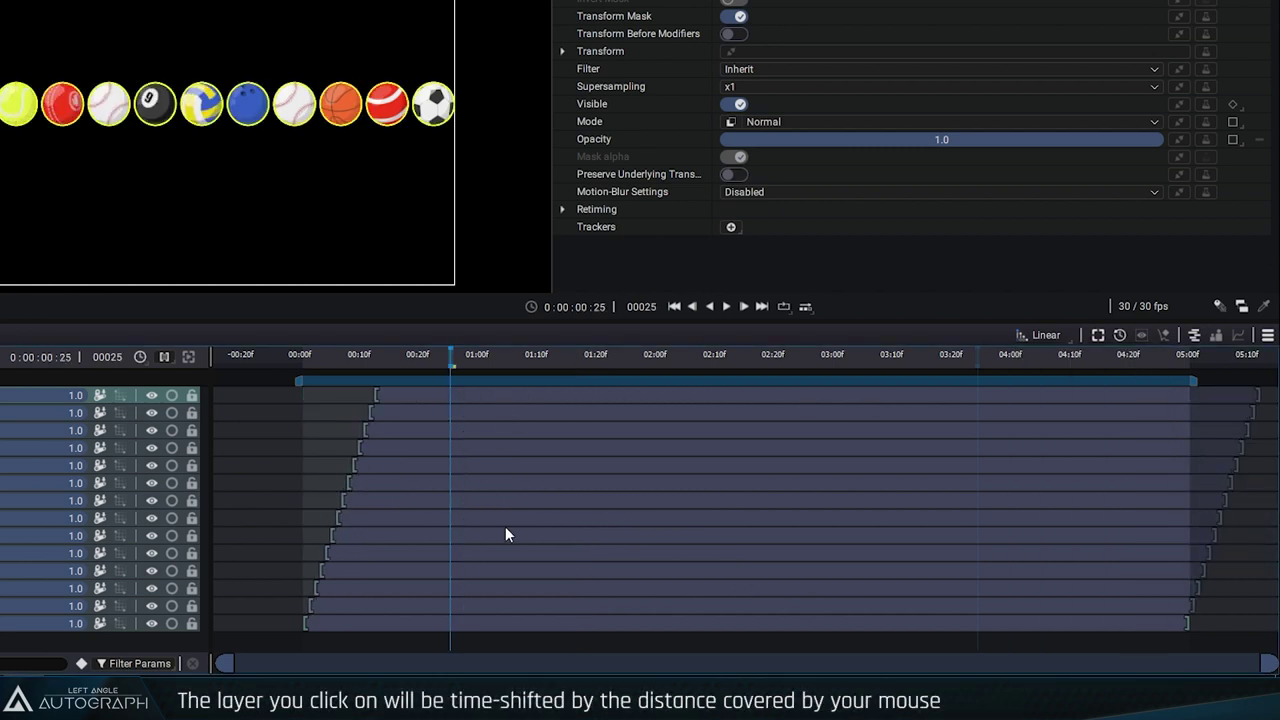
pyautogui.moveTo(505, 530)
pyautogui.mouseDown()
pyautogui.moveTo(765, 535)
pyautogui.moveTo(679, 520)
pyautogui.mouseUp()
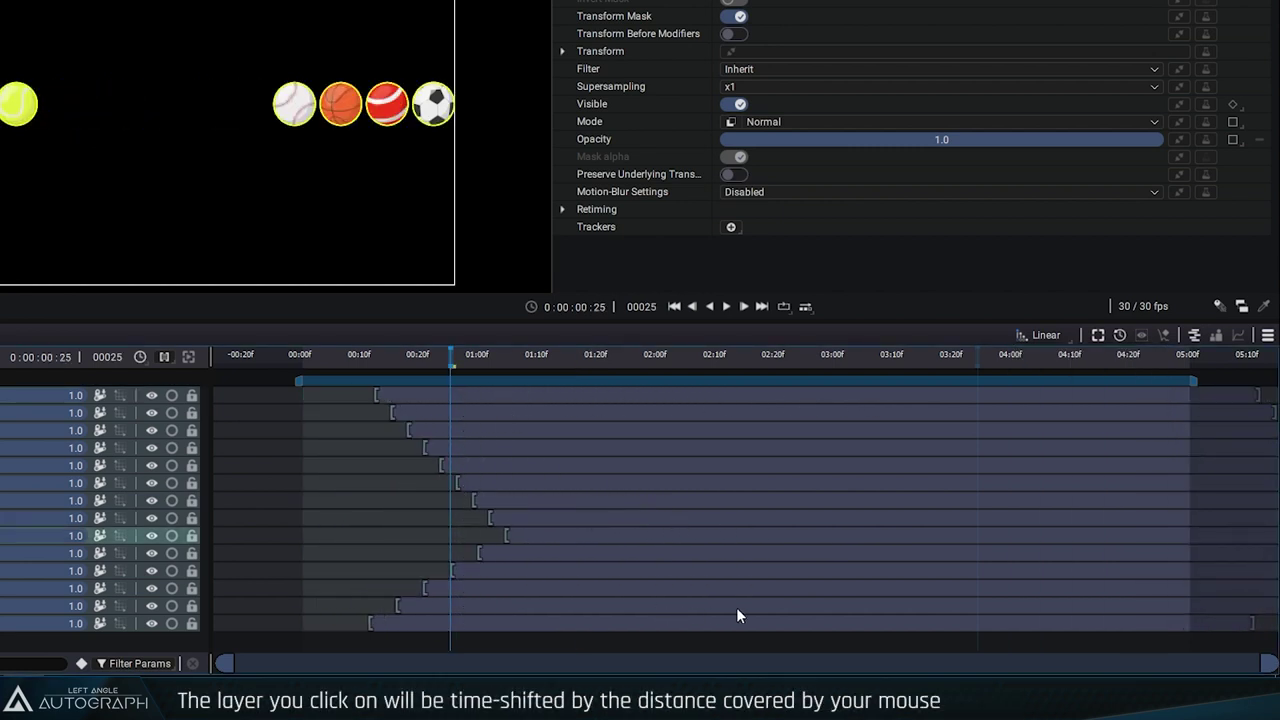
pyautogui.moveTo(737, 608); pyautogui.dragTo(1008, 608)
pyautogui.moveTo(500, 594); pyautogui.dragTo(494, 585)
# Fan the layer start times outward, then undo so every layer starts at 00:00f again
pyautogui.click(1051, 334)
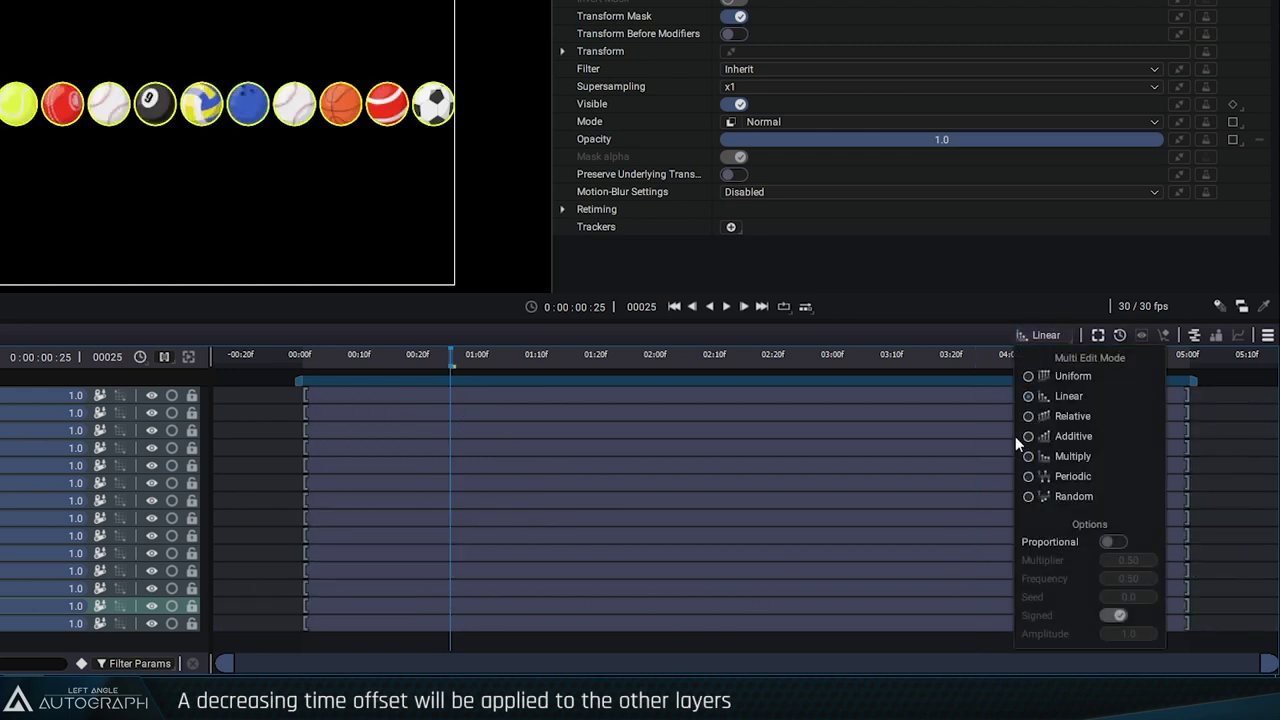
pyautogui.moveTo(463, 590)
pyautogui.mouseDown()
pyautogui.moveTo(753, 455)
pyautogui.moveTo(1092, 517)
pyautogui.mouseUp()
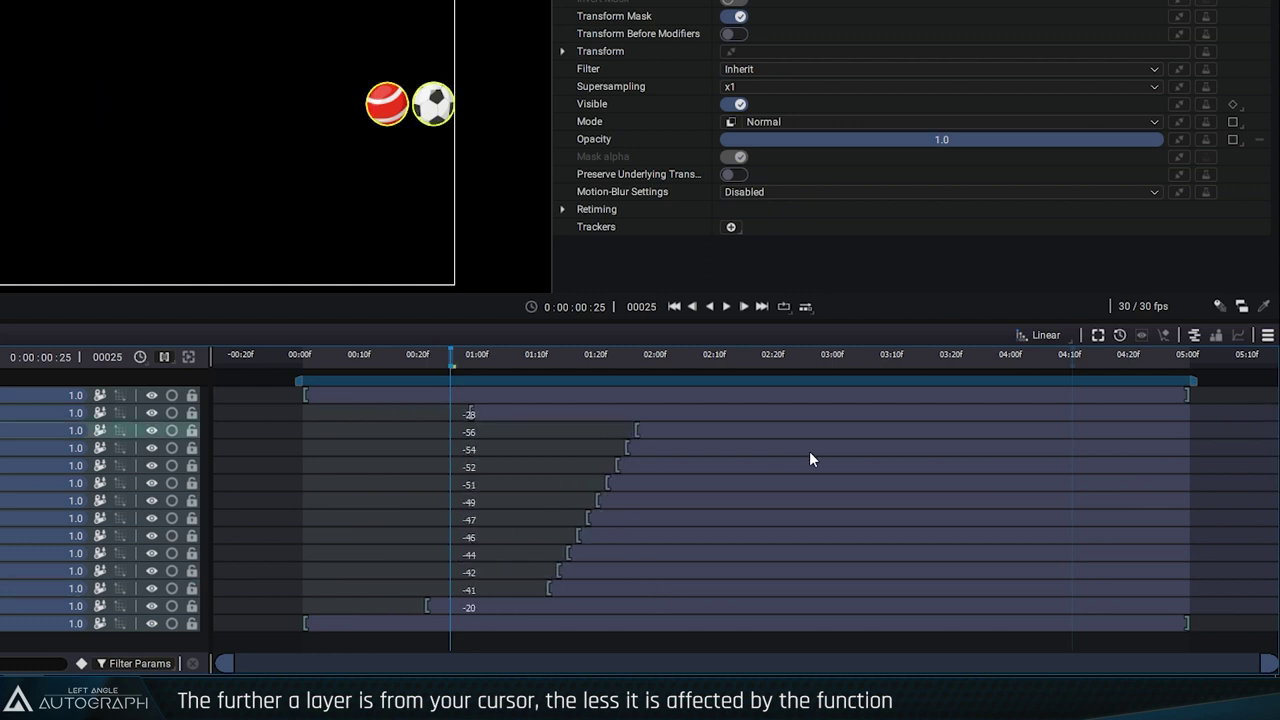
pyautogui.hotkey('ctrl', 'z')
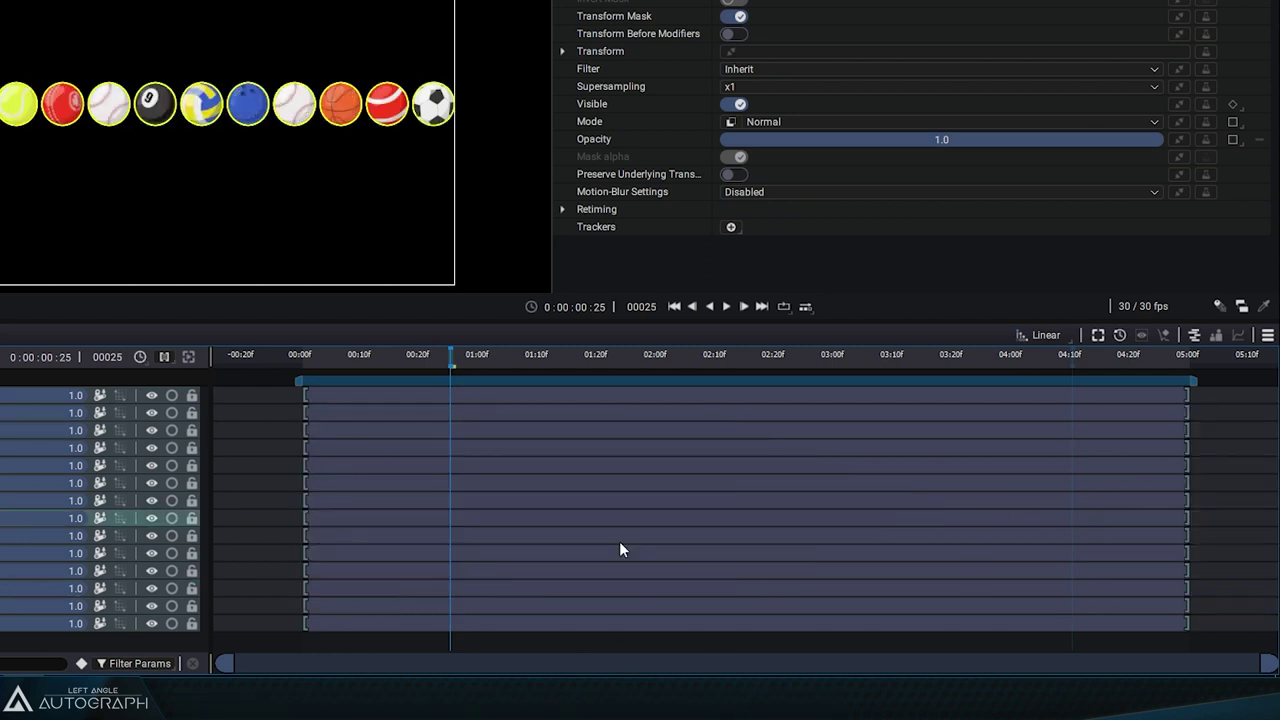
# Switch multi-editing to Multiply and shift the layer start times in multiplying steps
pyautogui.click(1041, 336)
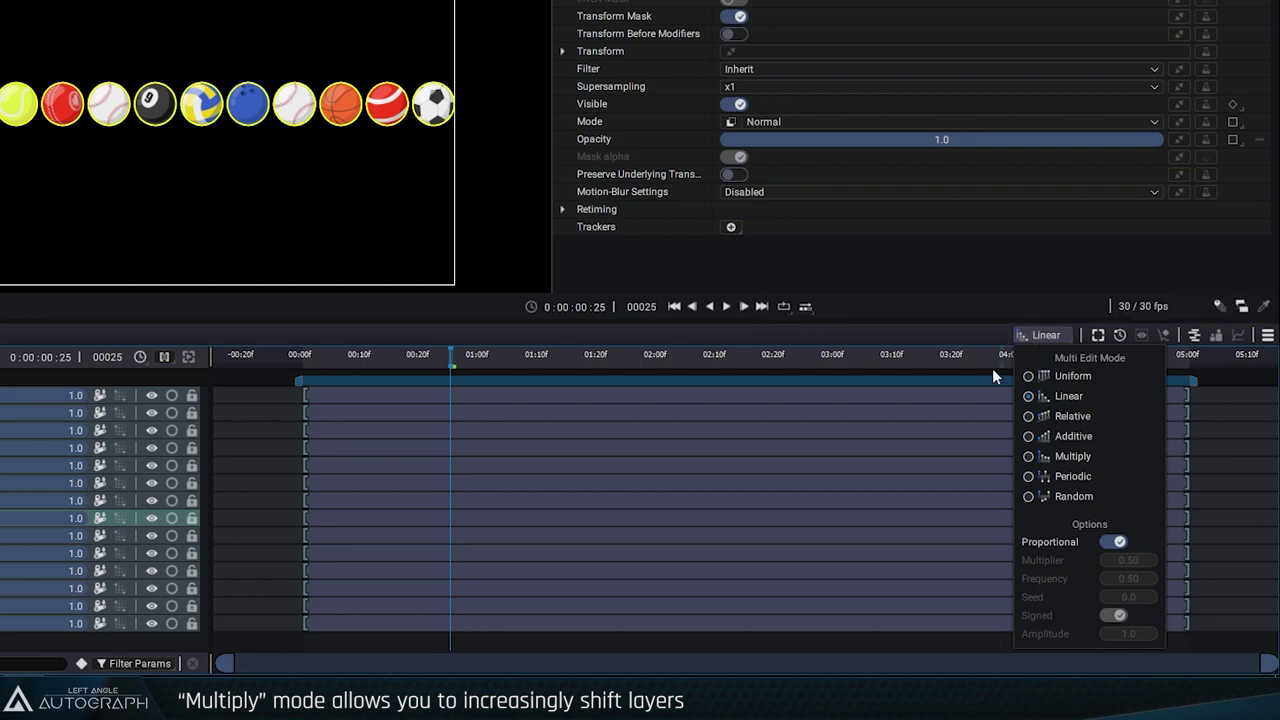
pyautogui.click(1063, 458)
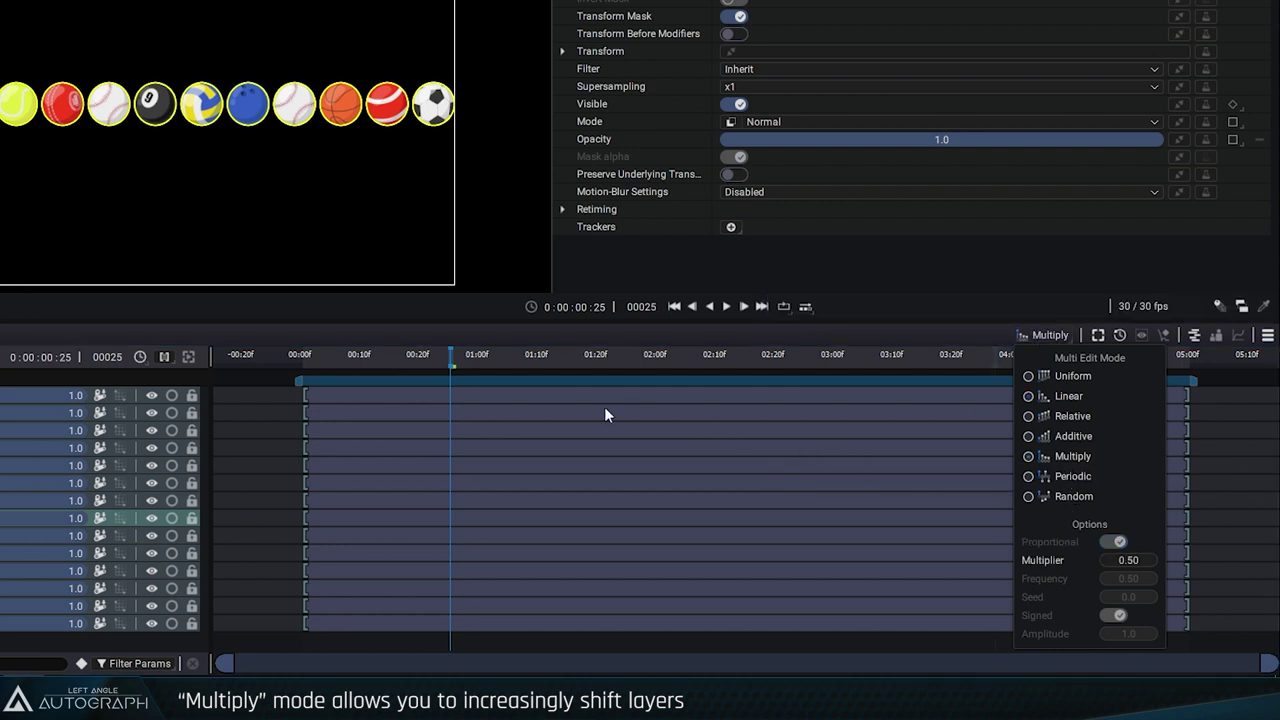
pyautogui.moveTo(475, 392); pyautogui.dragTo(877, 382)
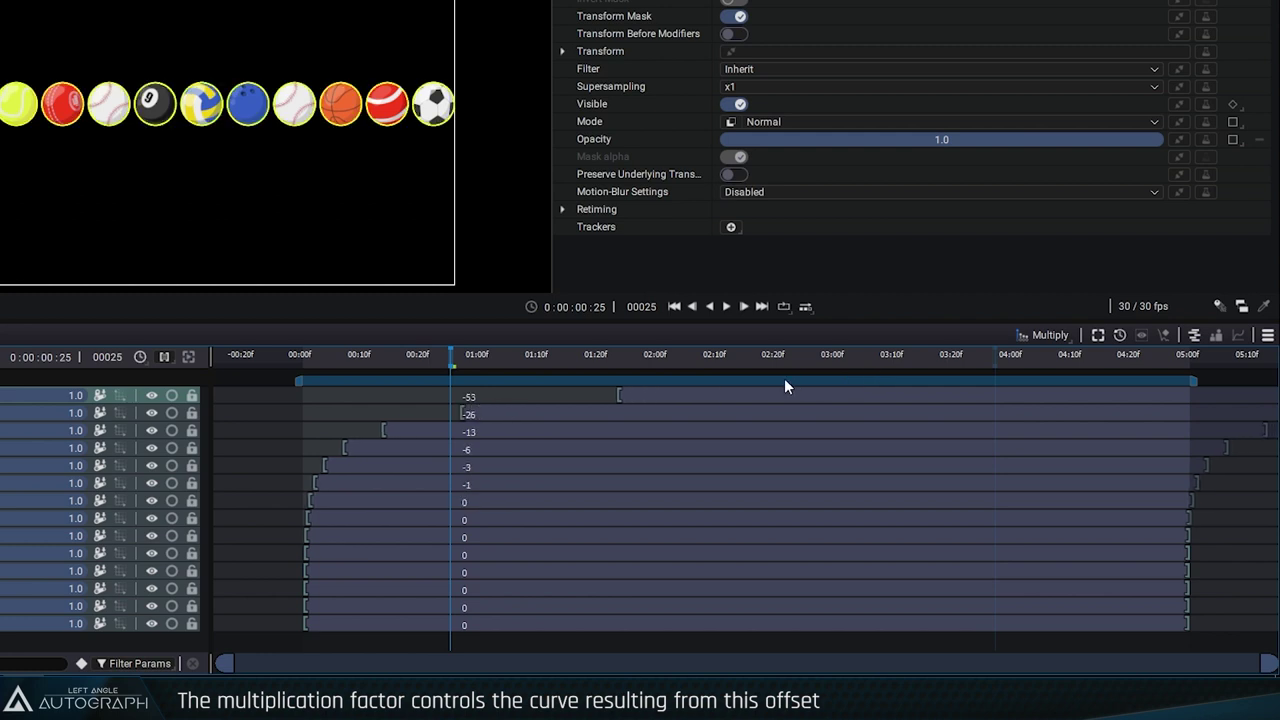
# Set the Multiply mode's Multiplier value to 1
pyautogui.click(1047, 335)
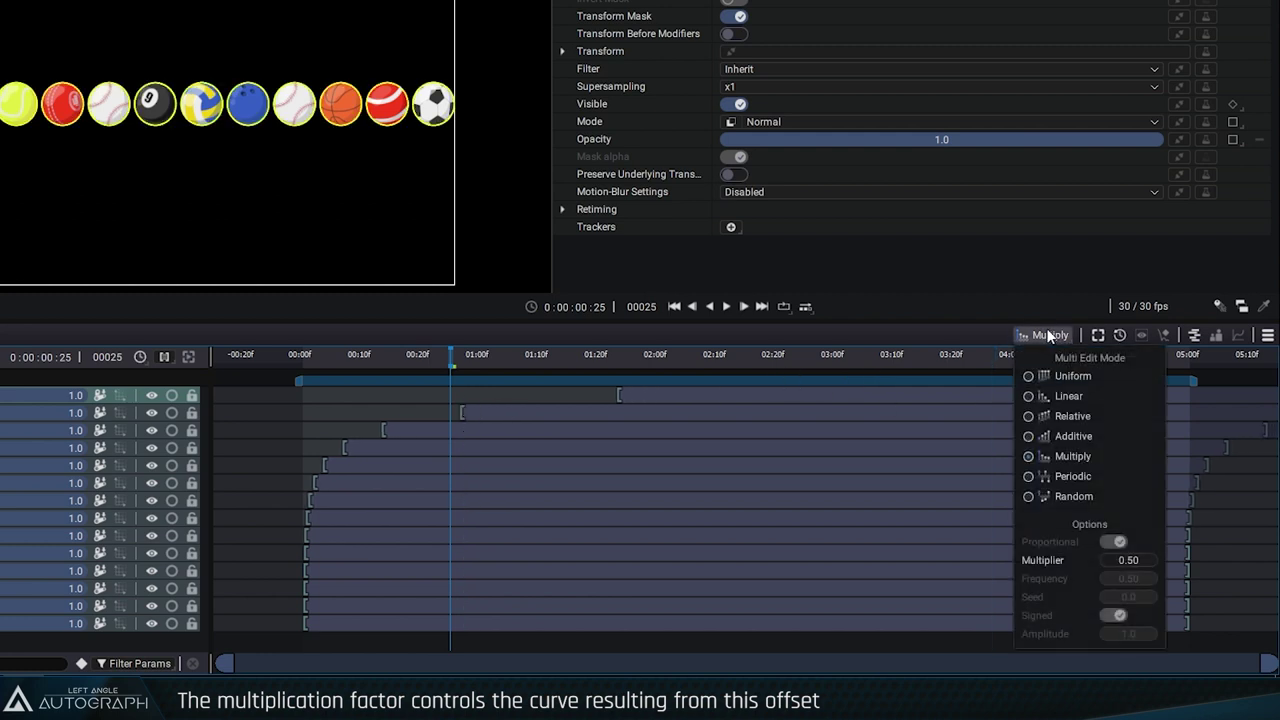
pyautogui.doubleClick(1136, 560)
pyautogui.write('1')
pyautogui.press('Return')
pyautogui.click(649, 465)
# With all layers selected, drag their starts into a staircase and tune the multiplier to 0.73
pyautogui.hotkey('ctrl', 'a')
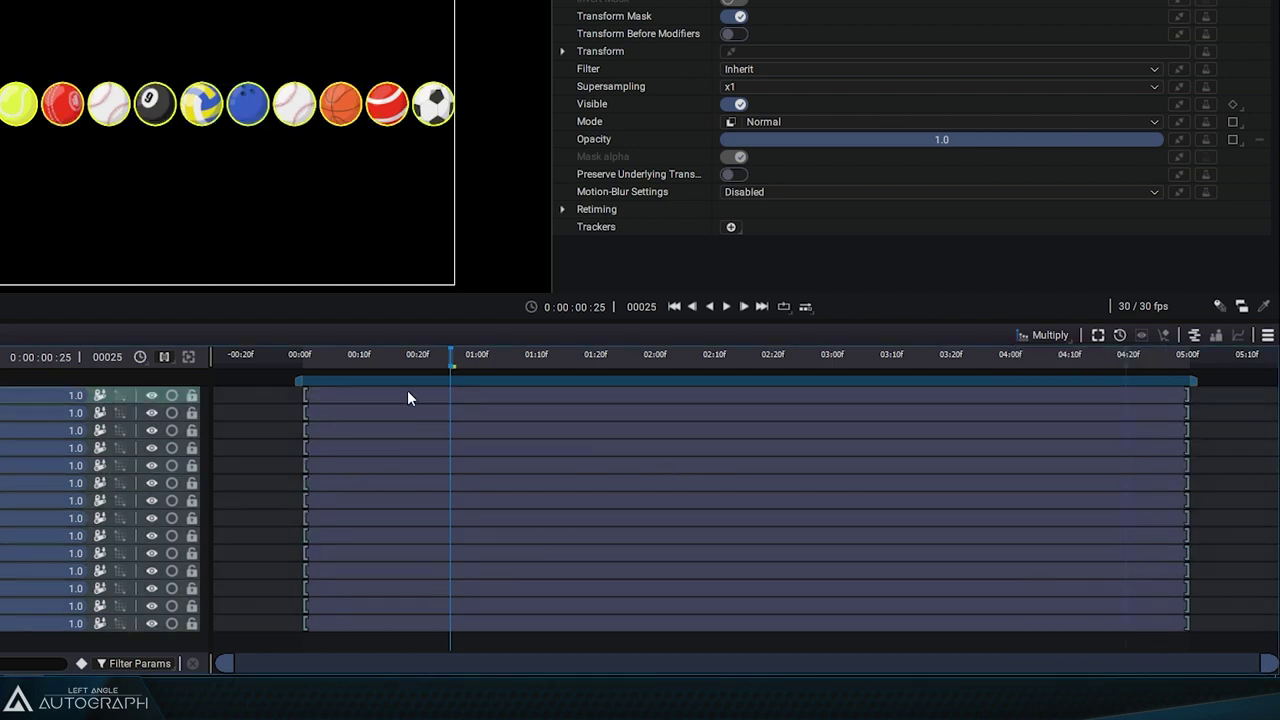
pyautogui.moveTo(407, 393); pyautogui.dragTo(931, 399)
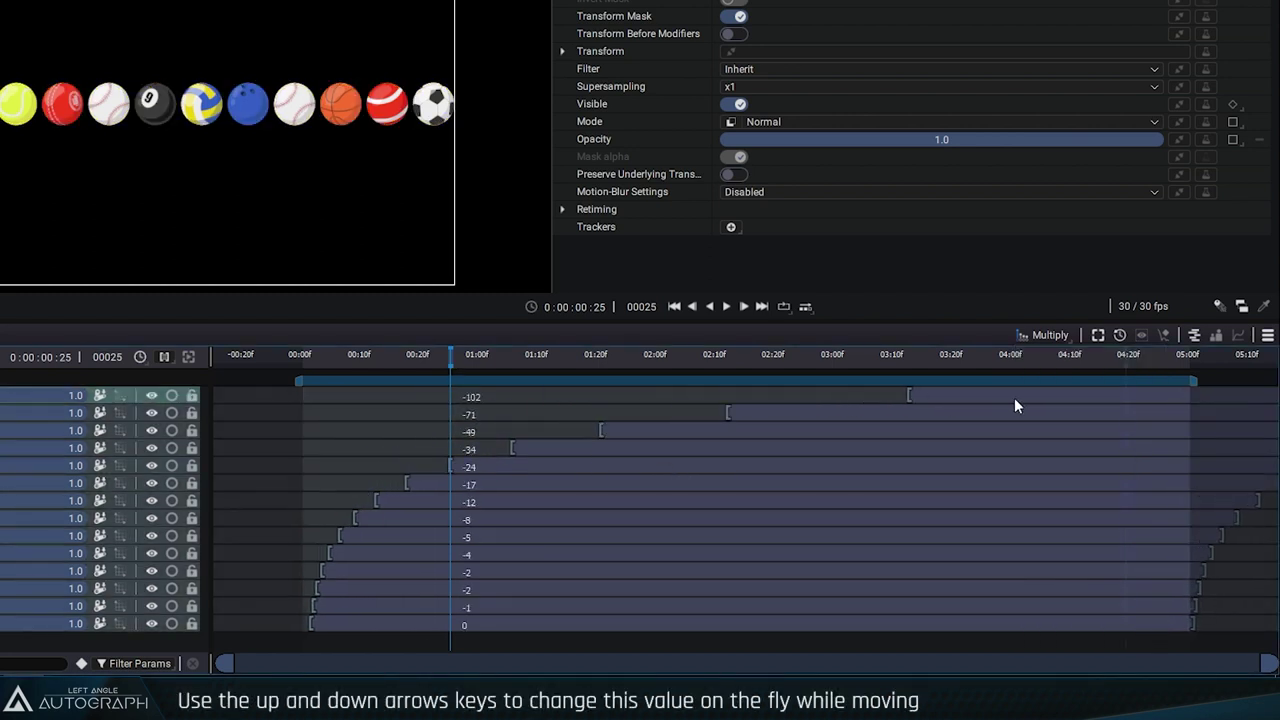
pyautogui.moveTo(1014, 399); pyautogui.dragTo(998, 398)
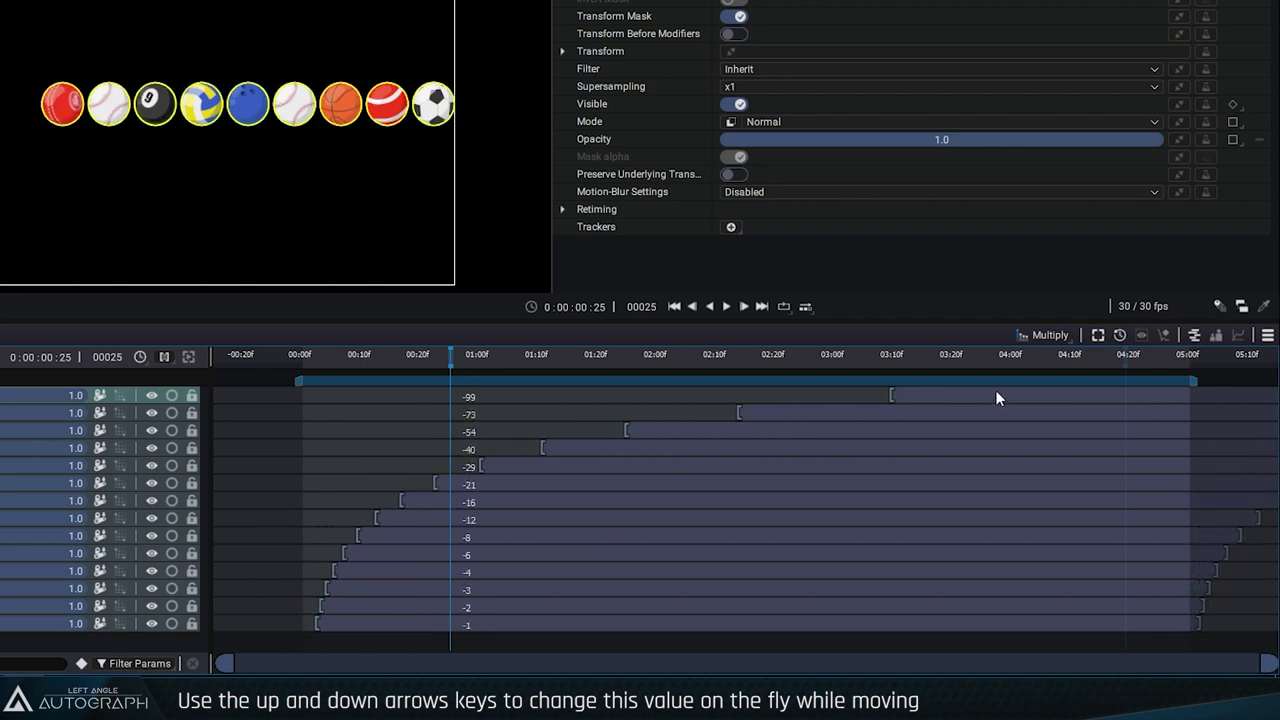
pyautogui.press('Up')
pyautogui.press('Up')
pyautogui.press('Down')
pyautogui.moveTo(997, 396); pyautogui.dragTo(505, 424)
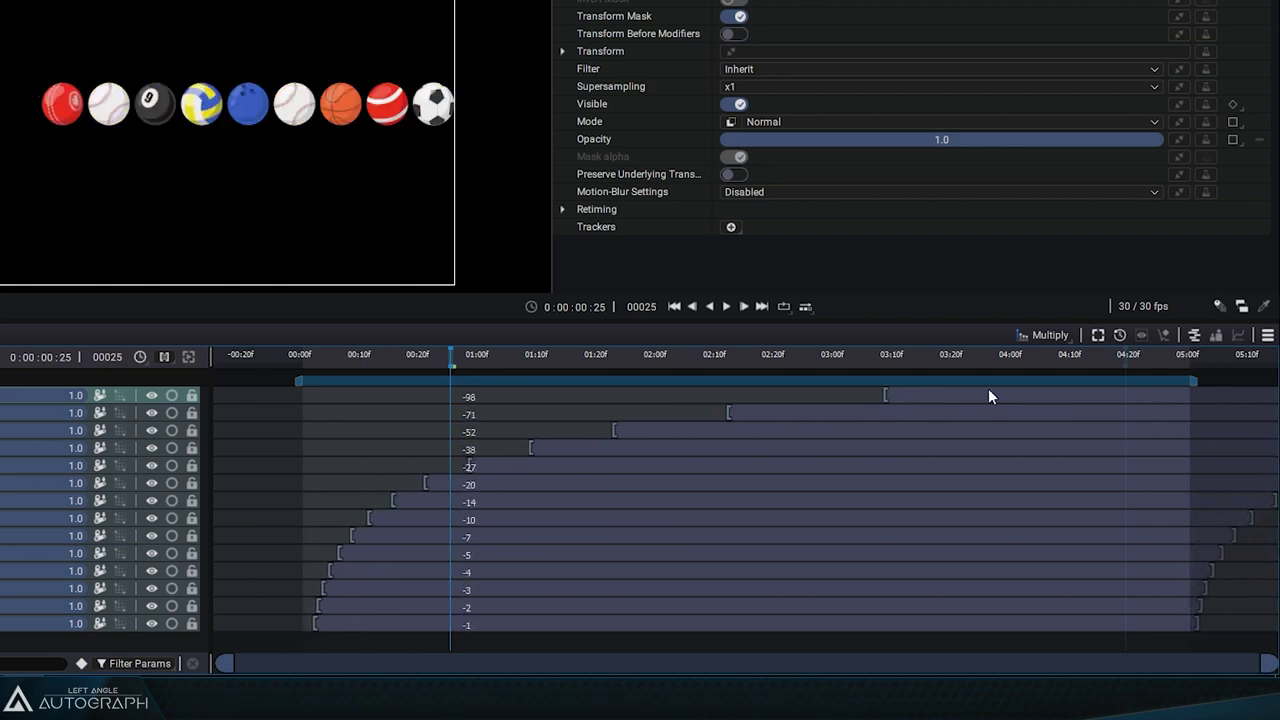
# Use Periodic mode to spread the layer starts in a 0 to -35 frame wave, raising the frequency twice
pyautogui.click(1055, 334)
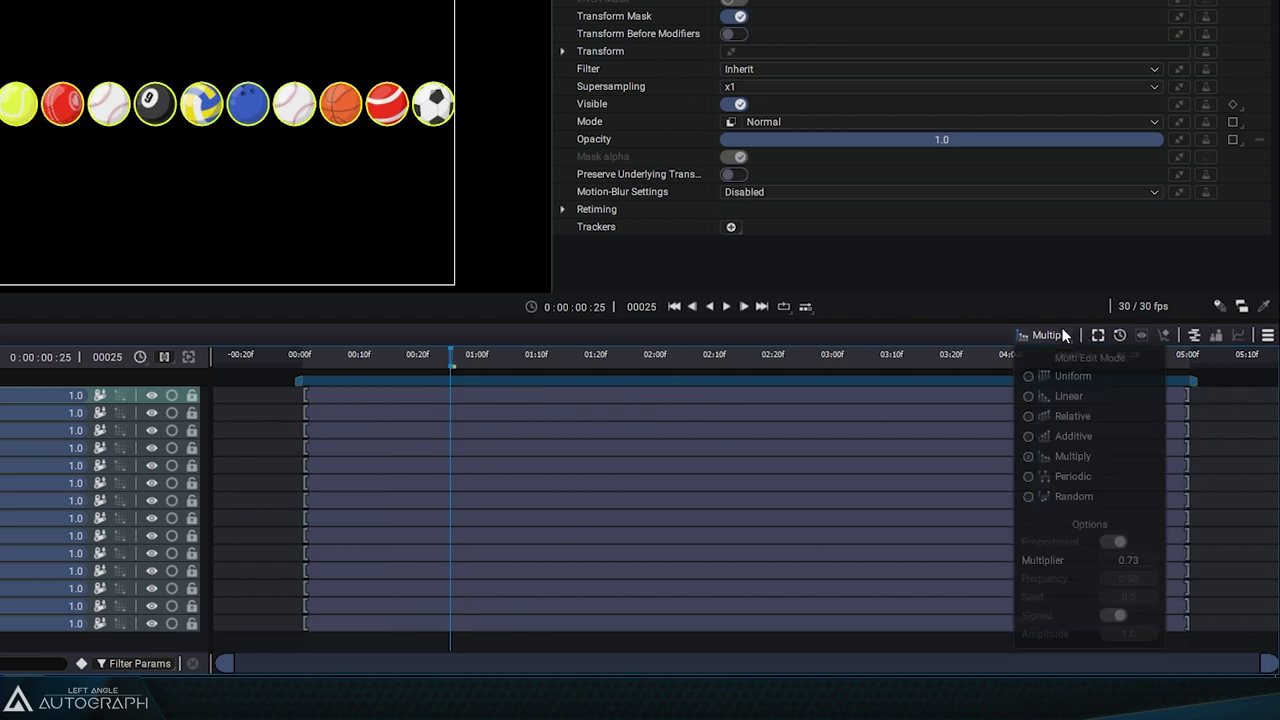
pyautogui.click(1074, 478)
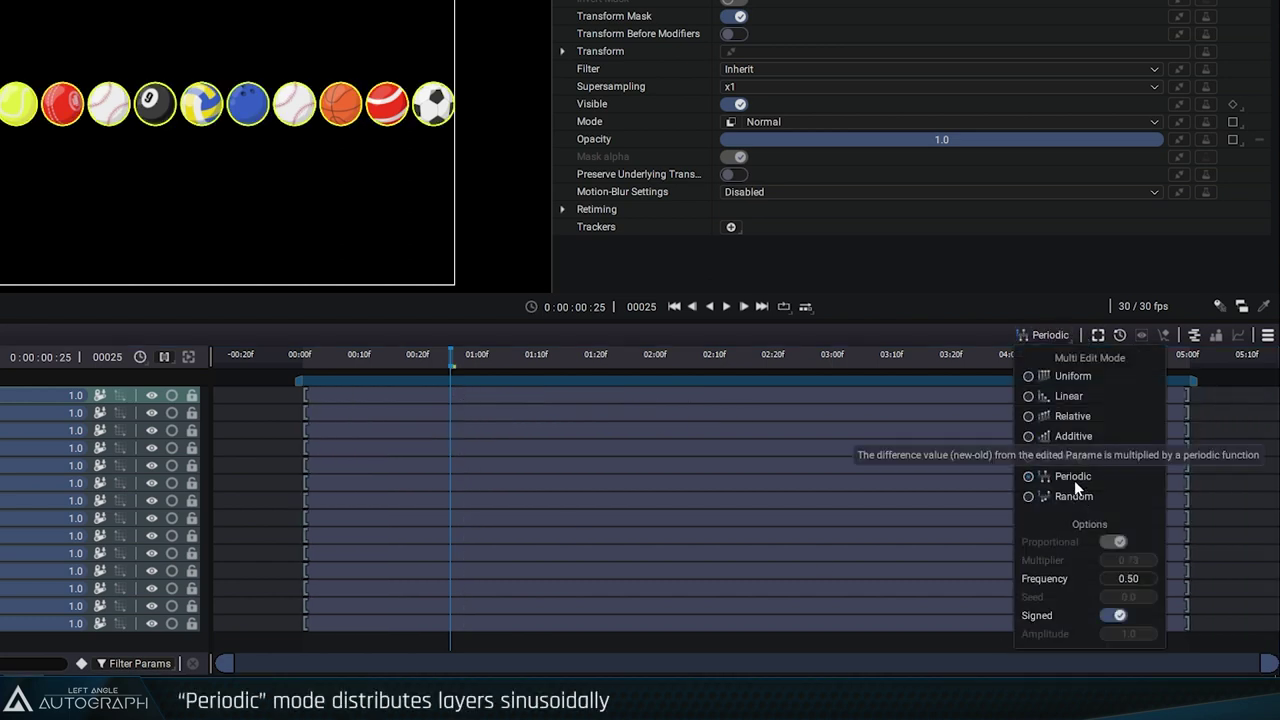
pyautogui.moveTo(460, 397); pyautogui.dragTo(666, 426)
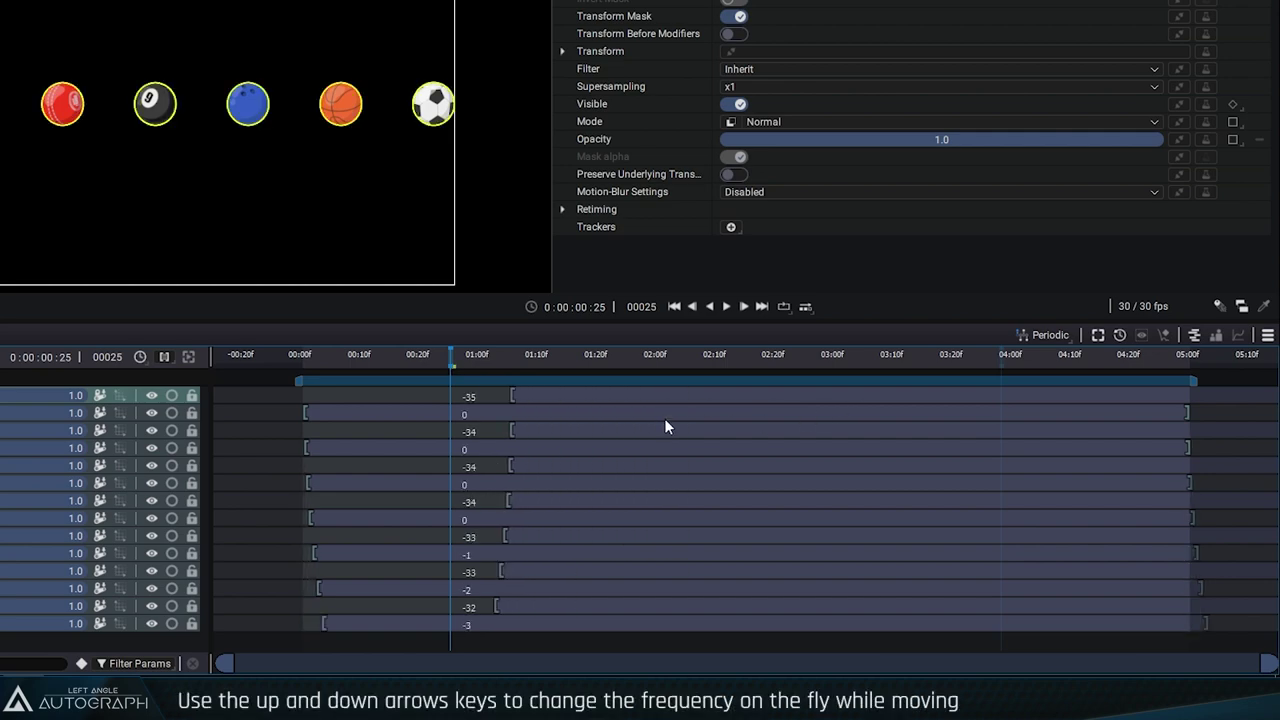
pyautogui.press('Up')
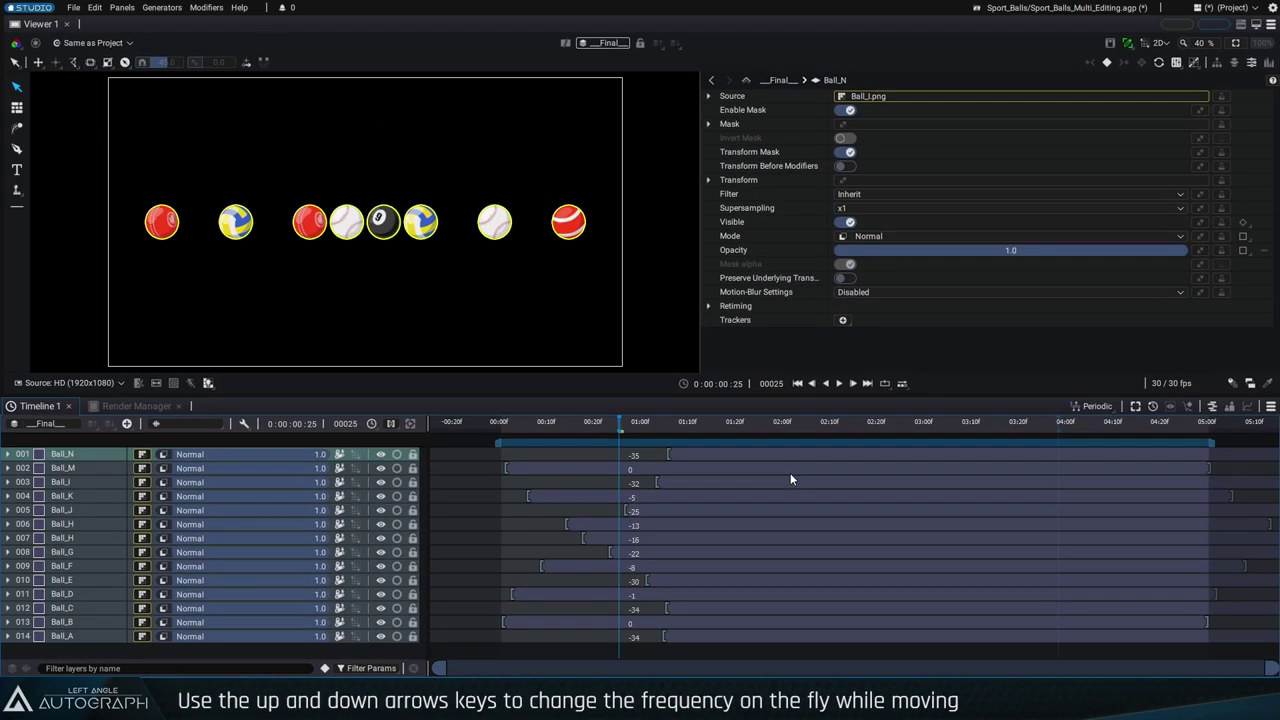
pyautogui.press('Up')
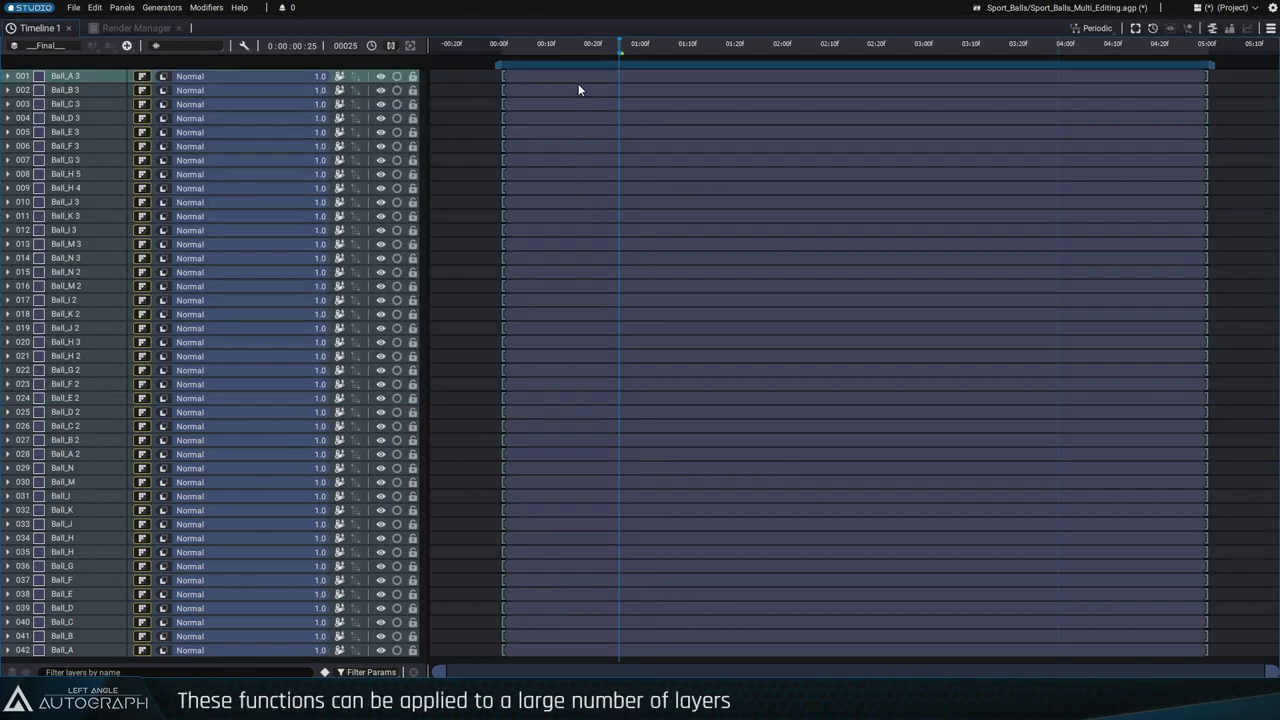
# Spread the 42 layers' starts in a wave, then in Relative mode shift them all 37 frames later
pyautogui.moveTo(578, 90); pyautogui.dragTo(953, 82)
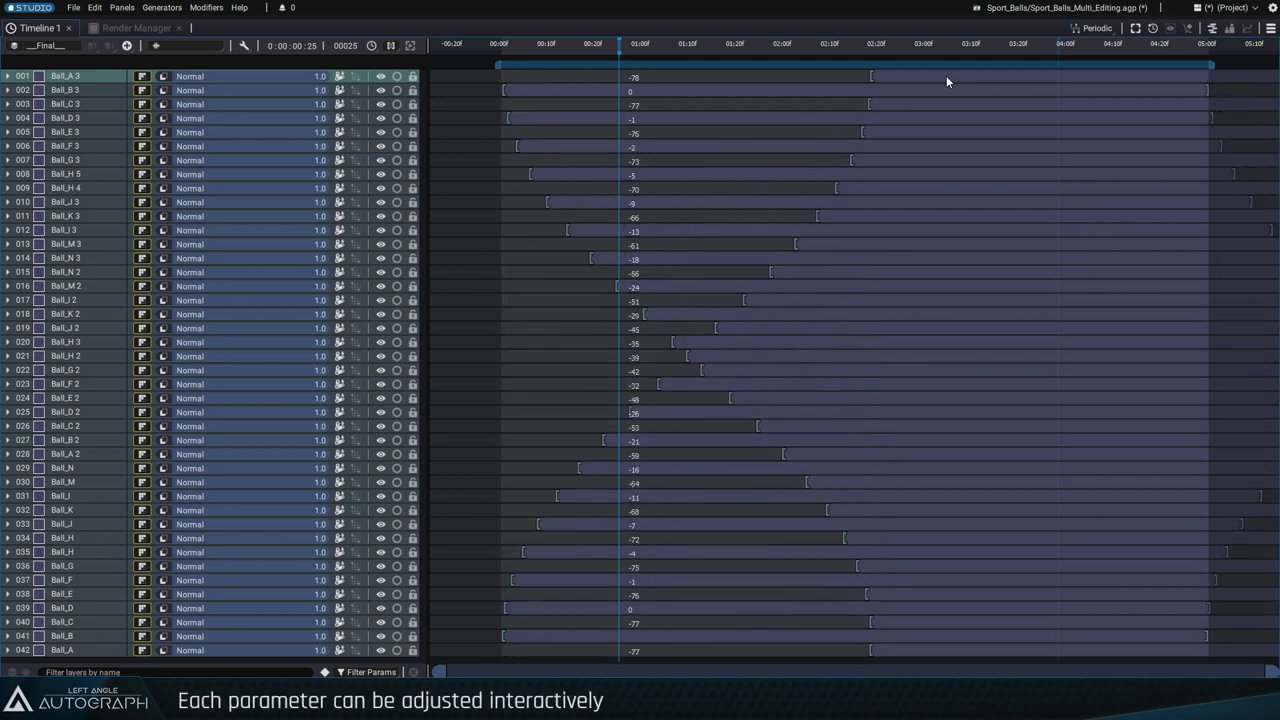
pyautogui.moveTo(912, 86)
pyautogui.mouseDown()
pyautogui.moveTo(820, 95)
pyautogui.moveTo(954, 95)
pyautogui.moveTo(571, 103)
pyautogui.moveTo(938, 104)
pyautogui.mouseUp()
pyautogui.click(1092, 28)
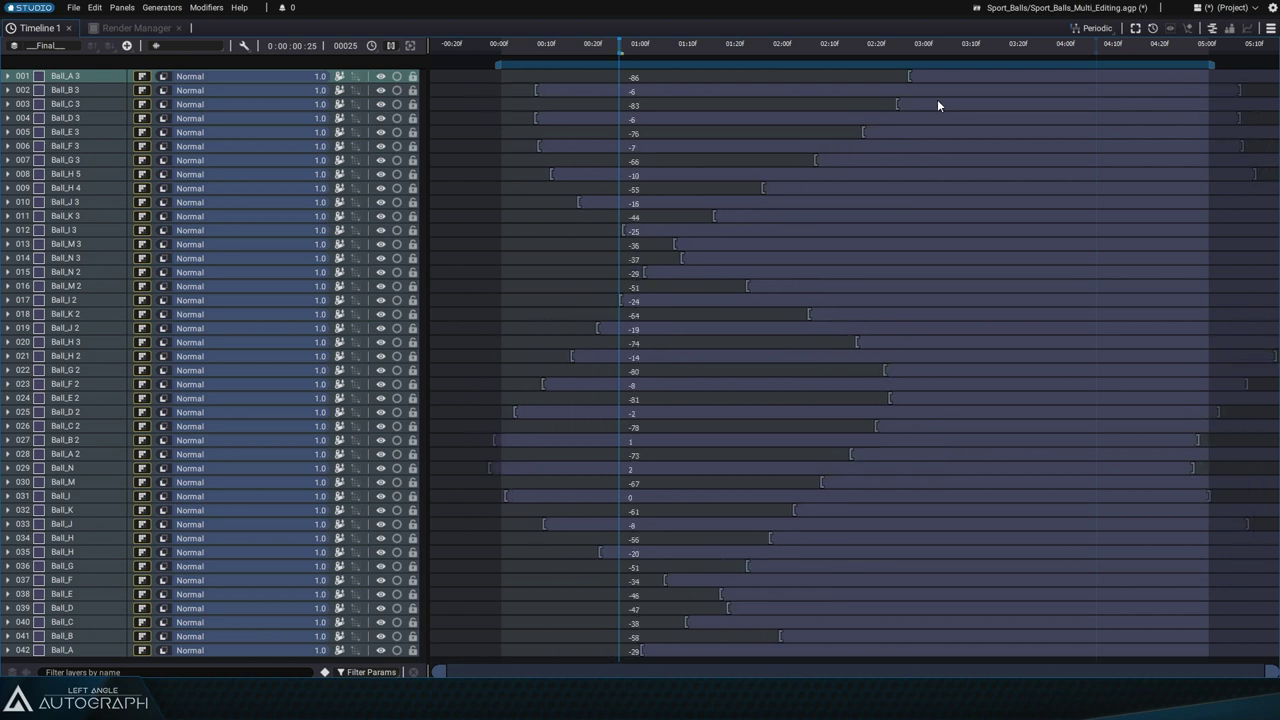
pyautogui.click(1092, 28)
pyautogui.click(1113, 93)
pyautogui.moveTo(599, 76); pyautogui.dragTo(811, 75)
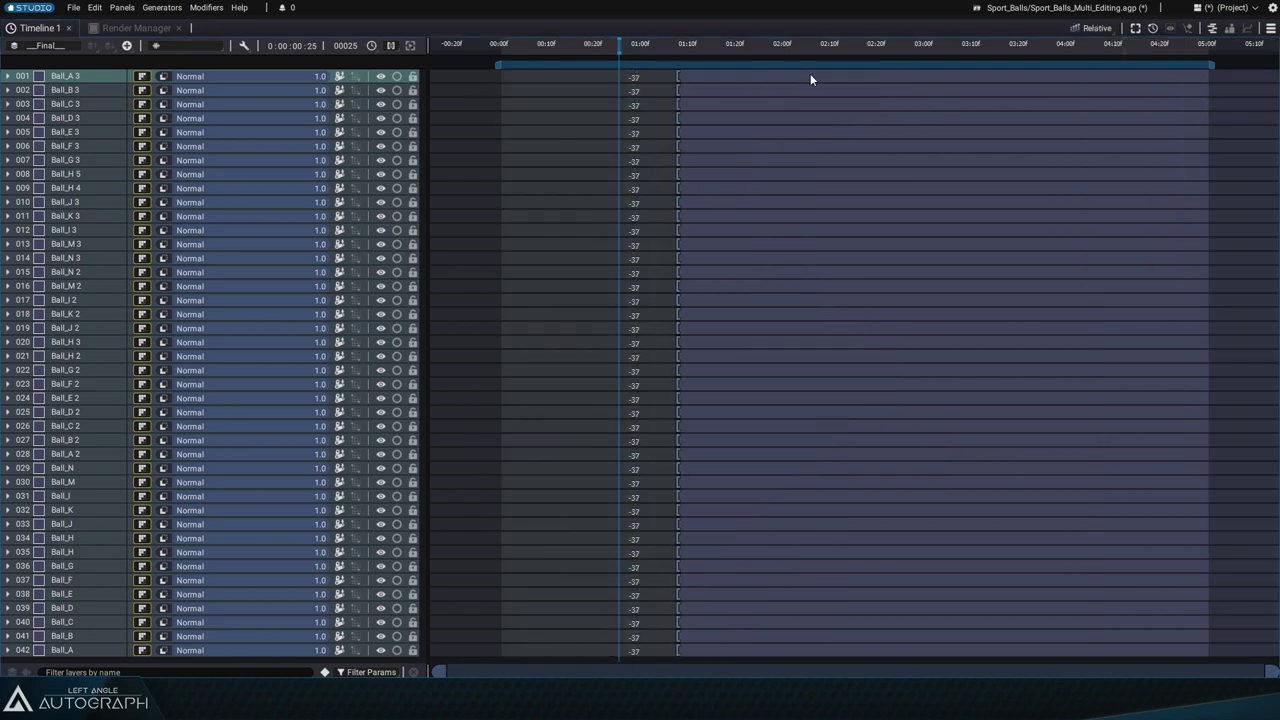
# Offset the clip starts in a sinusoidal pattern, then bring them all back to the same frame
pyautogui.click(1095, 28)
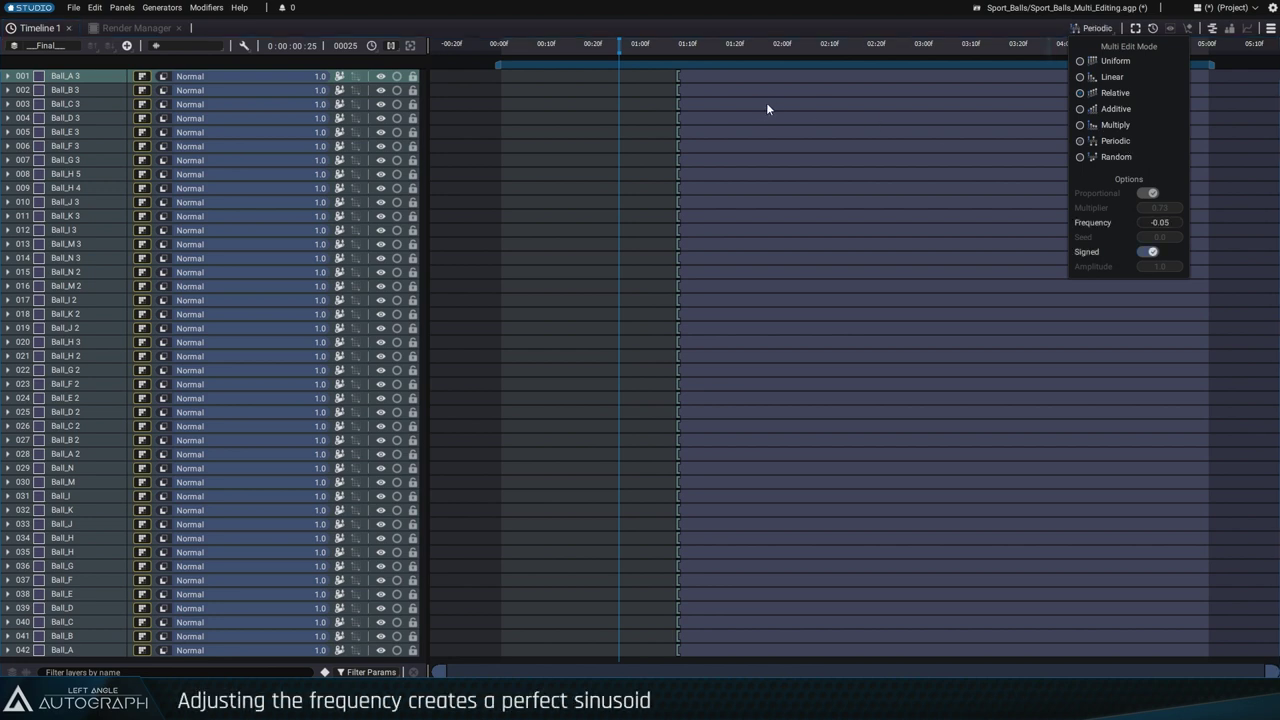
pyautogui.moveTo(713, 81); pyautogui.dragTo(841, 94)
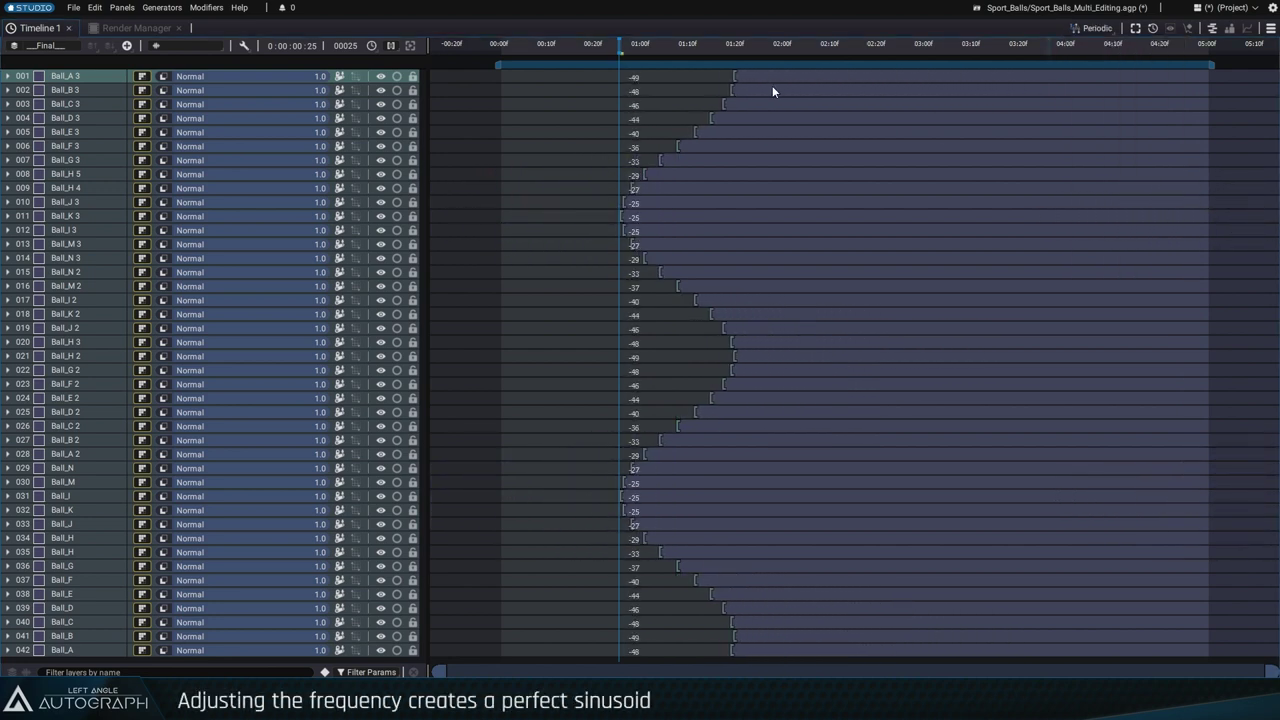
pyautogui.scroll(1, 841, 94)
pyautogui.scroll(1, 841, 94)
pyautogui.scroll(1, 841, 94)
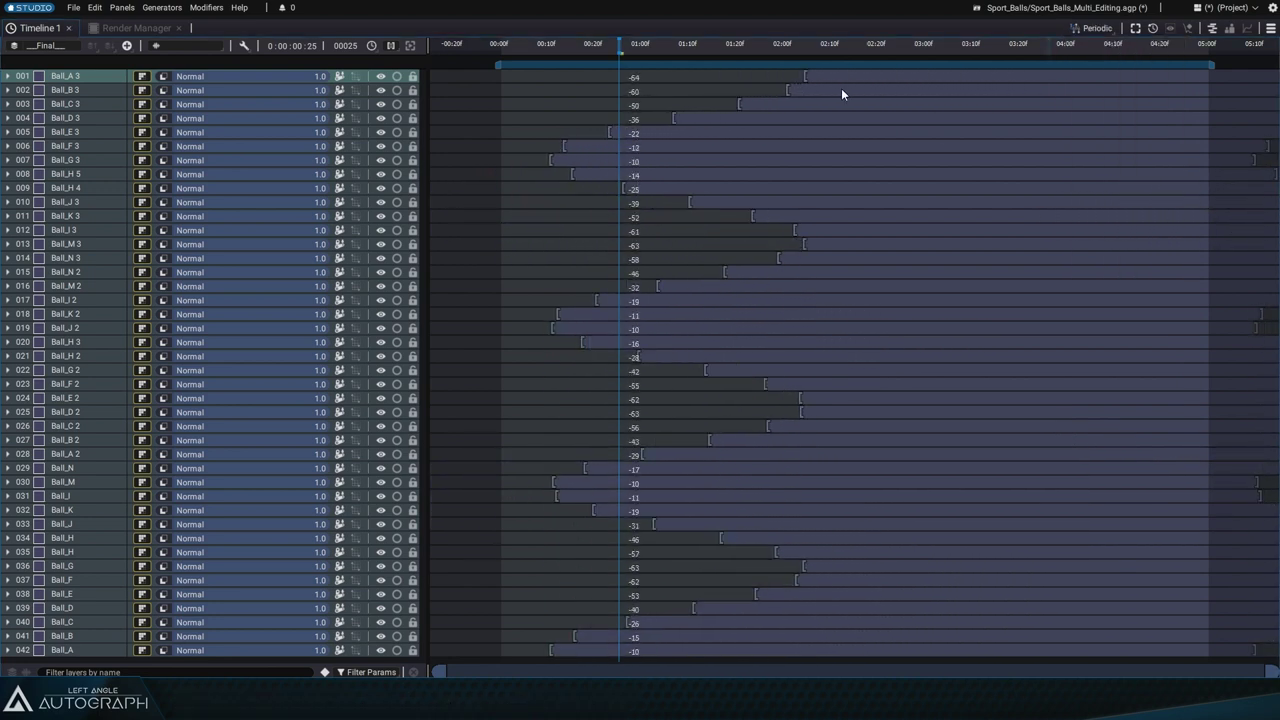
pyautogui.scroll(1, 841, 94)
pyautogui.moveTo(841, 88); pyautogui.dragTo(677, 70)
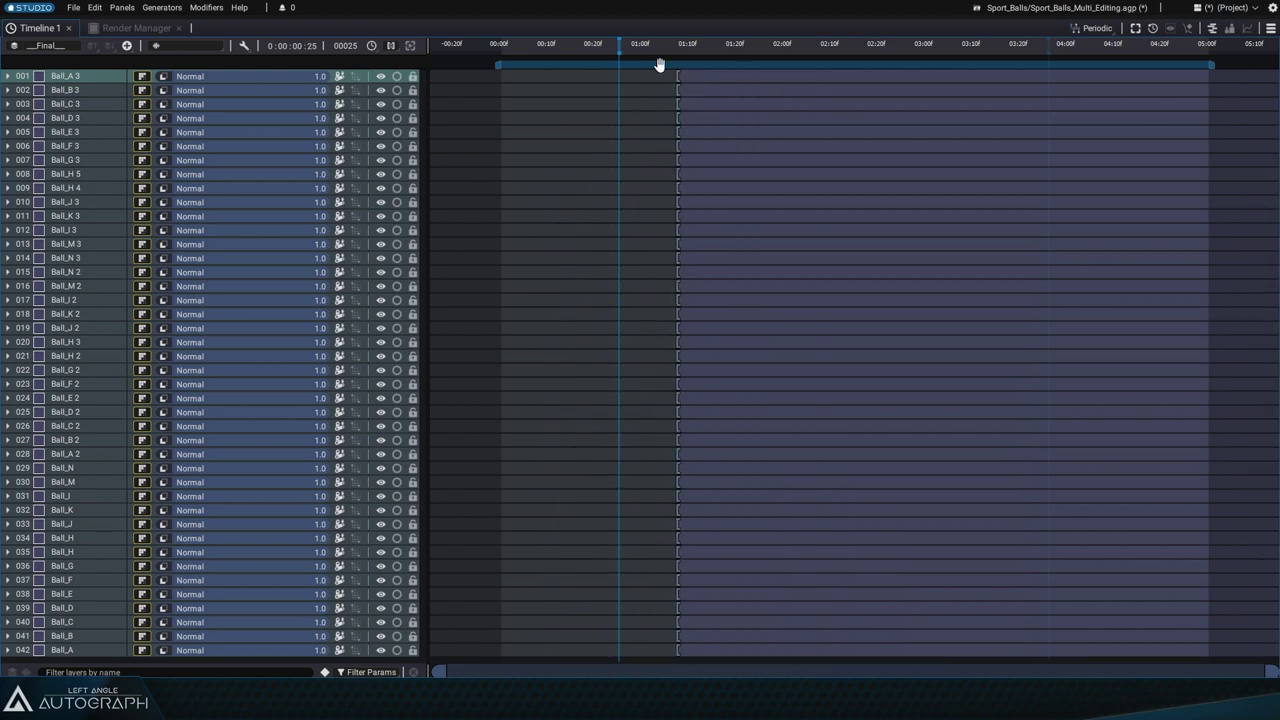
# Switch to Random multi-editing, offset the clip starts randomly and re-randomize them once
pyautogui.click(1097, 28)
pyautogui.click(1108, 152)
pyautogui.moveTo(780, 87)
pyautogui.mouseDown()
pyautogui.moveTo(980, 74)
pyautogui.moveTo(934, 88)
pyautogui.moveTo(916, 115)
pyautogui.mouseUp()
pyautogui.press('Up')
pyautogui.press('Up')
pyautogui.press('Up')
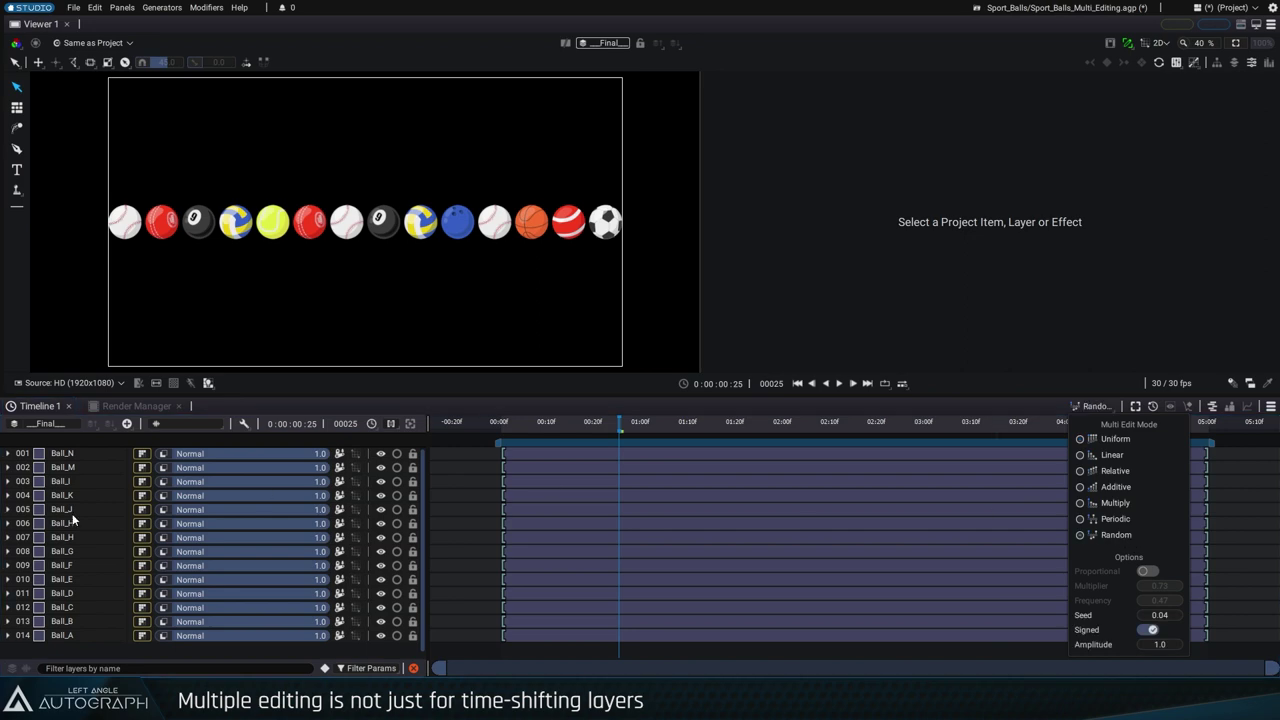
# In Random mode, reveal the Position values from Ball_M and scatter the balls to random heights
pyautogui.click(1116, 535)
pyautogui.click(88, 466)
pyautogui.press('p')
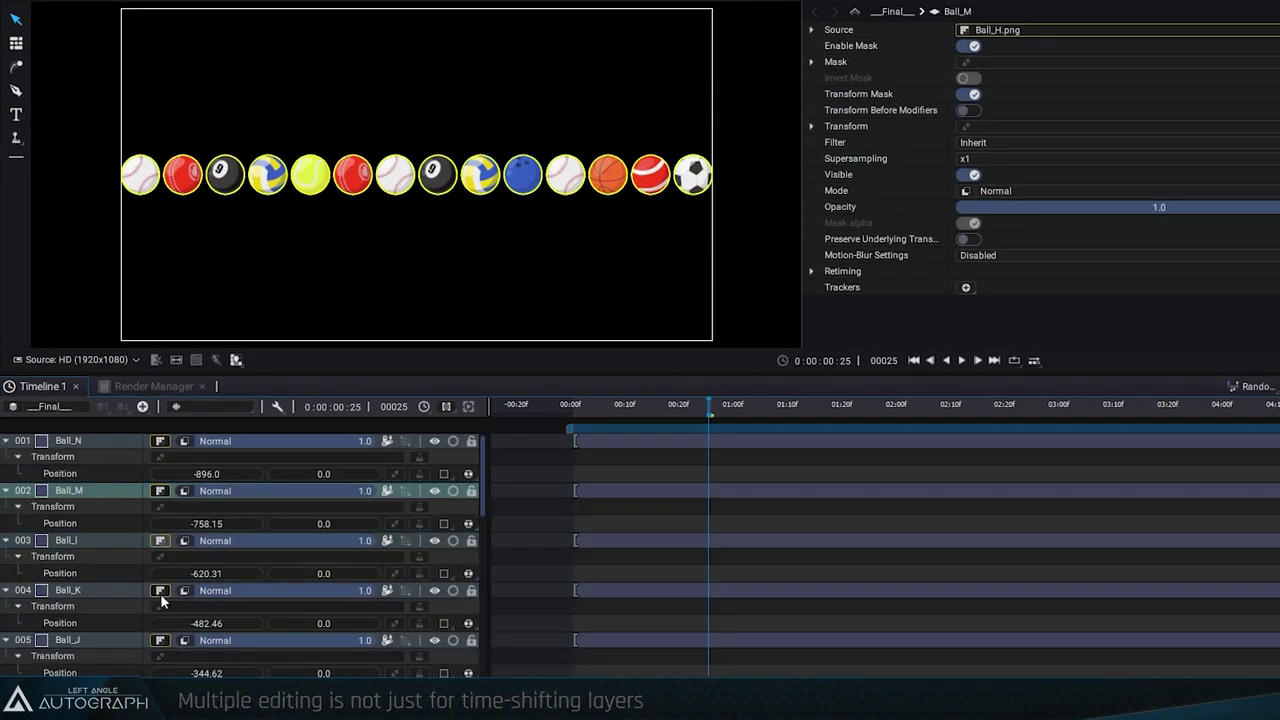
pyautogui.moveTo(330, 482)
pyautogui.mouseDown()
pyautogui.moveTo(420, 482)
pyautogui.moveTo(330, 482)
pyautogui.mouseUp()
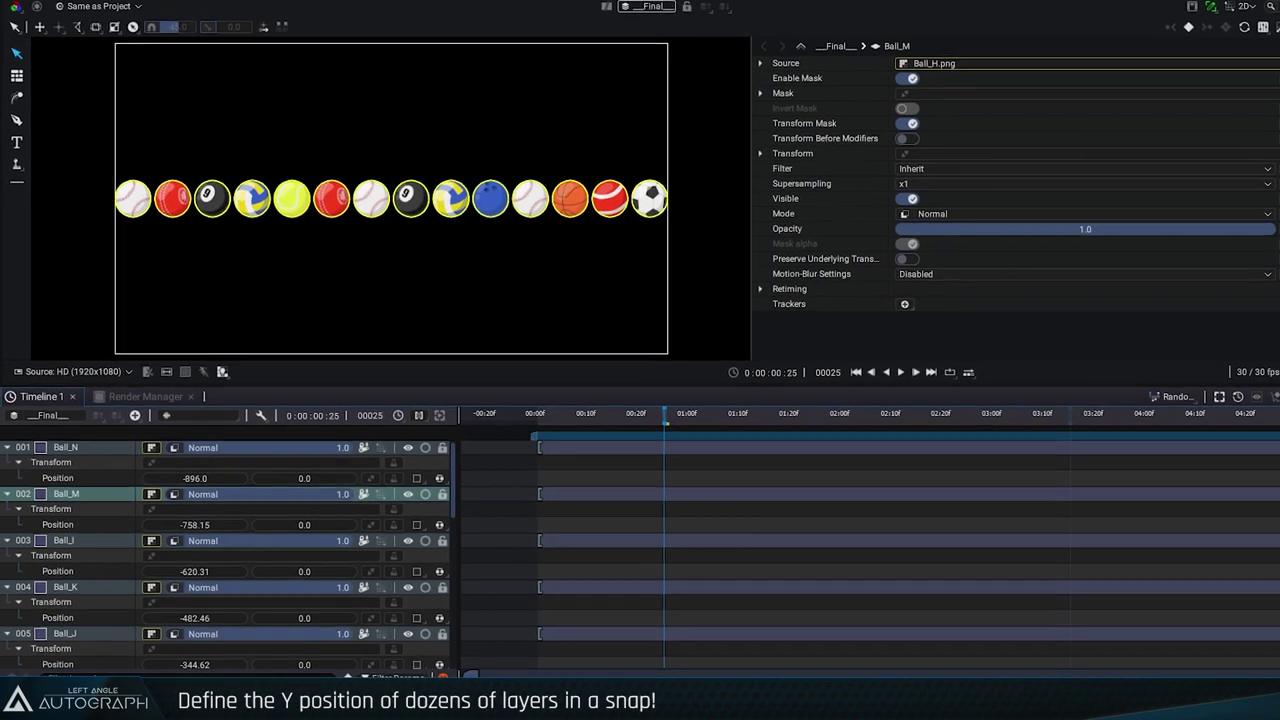
# Switch to Periodic mode and vary every ball's Y position in a wave
pyautogui.click(1100, 405)
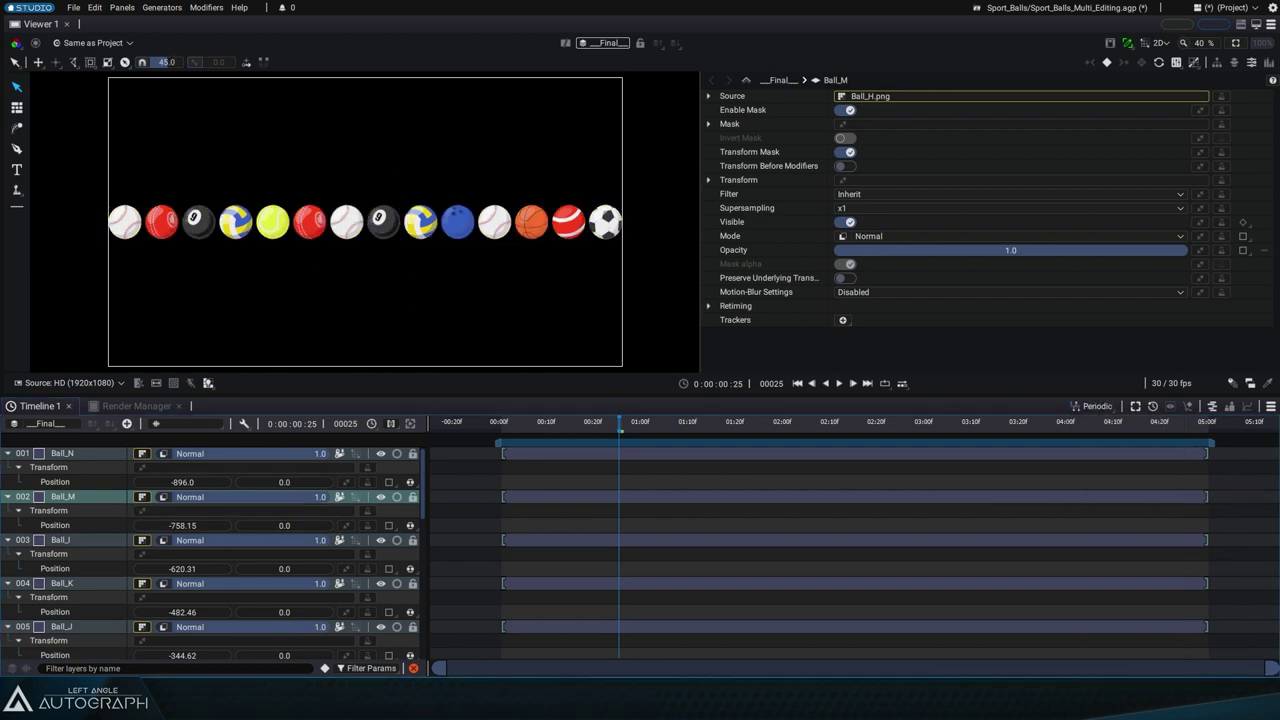
pyautogui.moveTo(284, 525)
pyautogui.mouseDown()
pyautogui.moveTo(340, 525)
pyautogui.moveTo(300, 525)
pyautogui.moveTo(320, 525)
pyautogui.mouseUp()
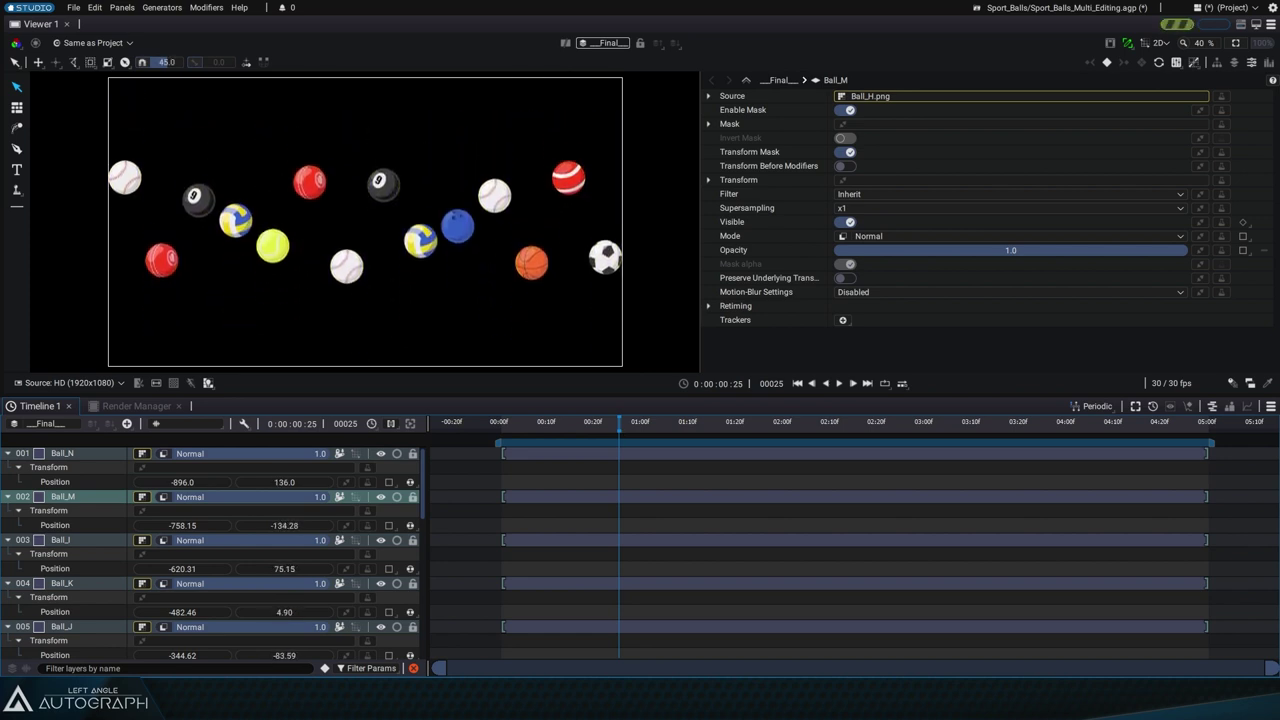
pyautogui.click(1088, 406)
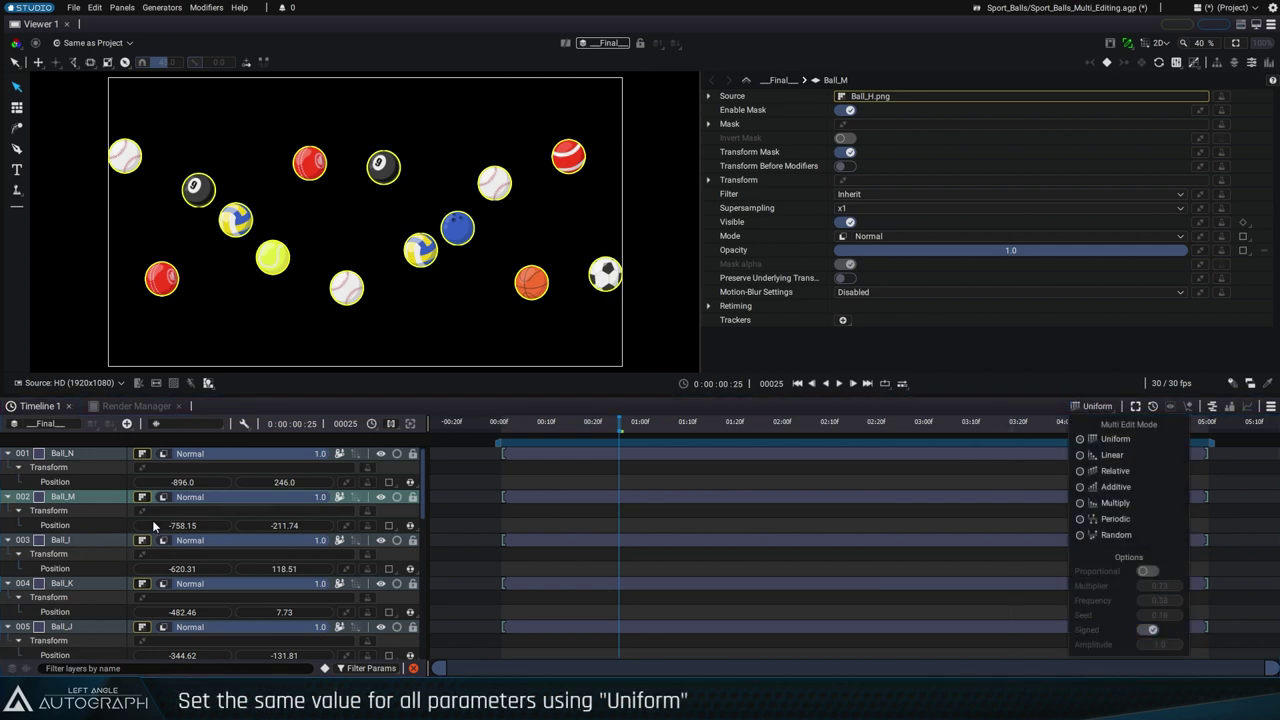
# Stack every ball at one X position, then curve the row with Multiply-mode Y offsets
pyautogui.moveTo(153, 525); pyautogui.dragTo(210, 525)
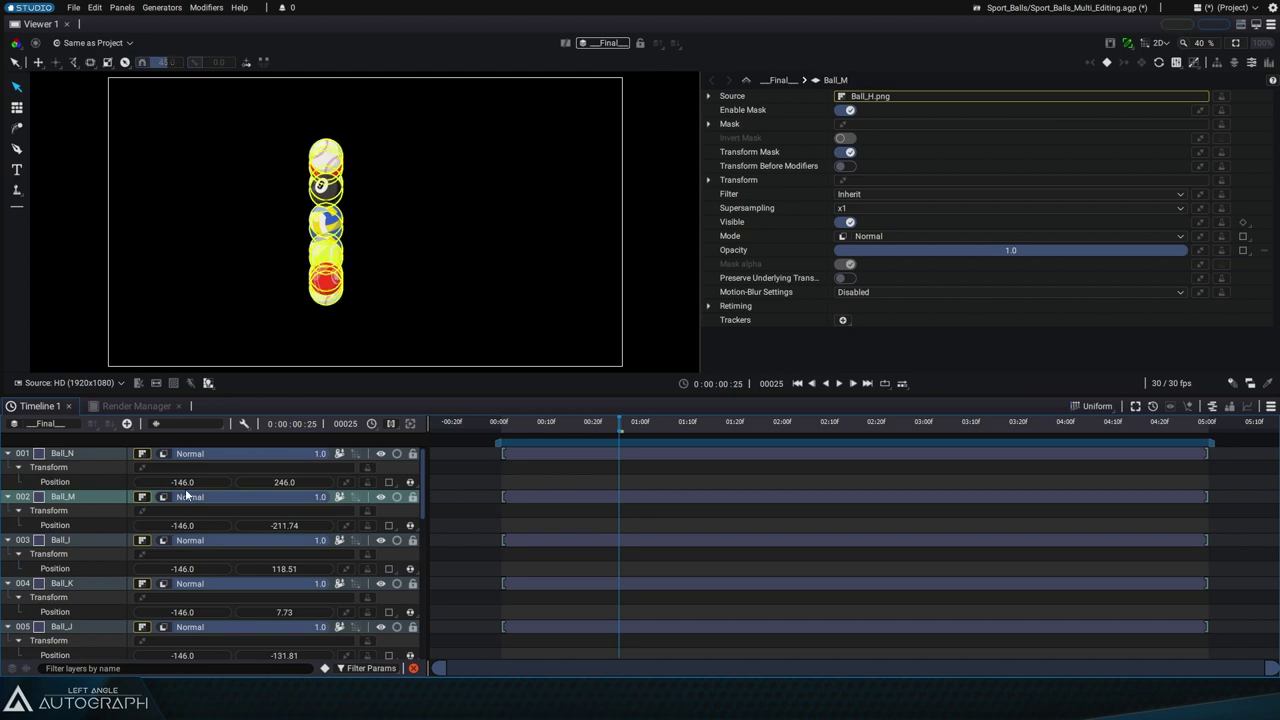
pyautogui.click(1092, 406)
pyautogui.click(1114, 502)
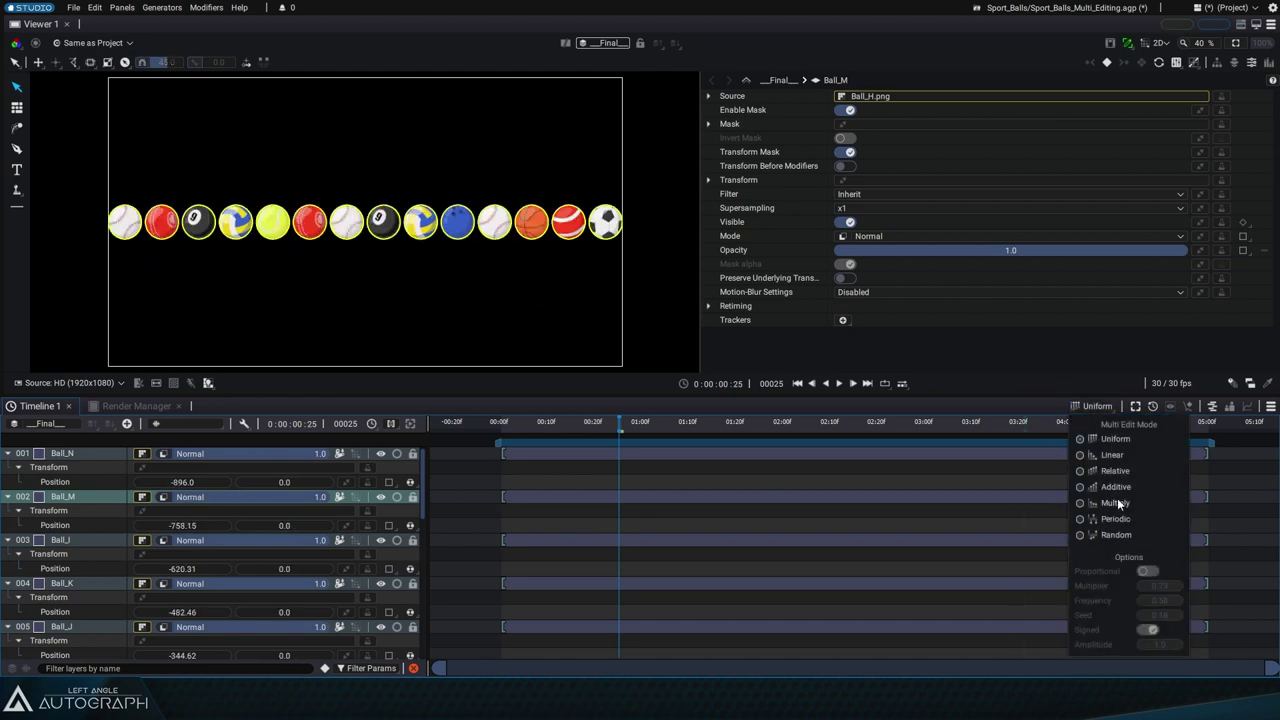
pyautogui.moveTo(263, 482); pyautogui.dragTo(330, 482)
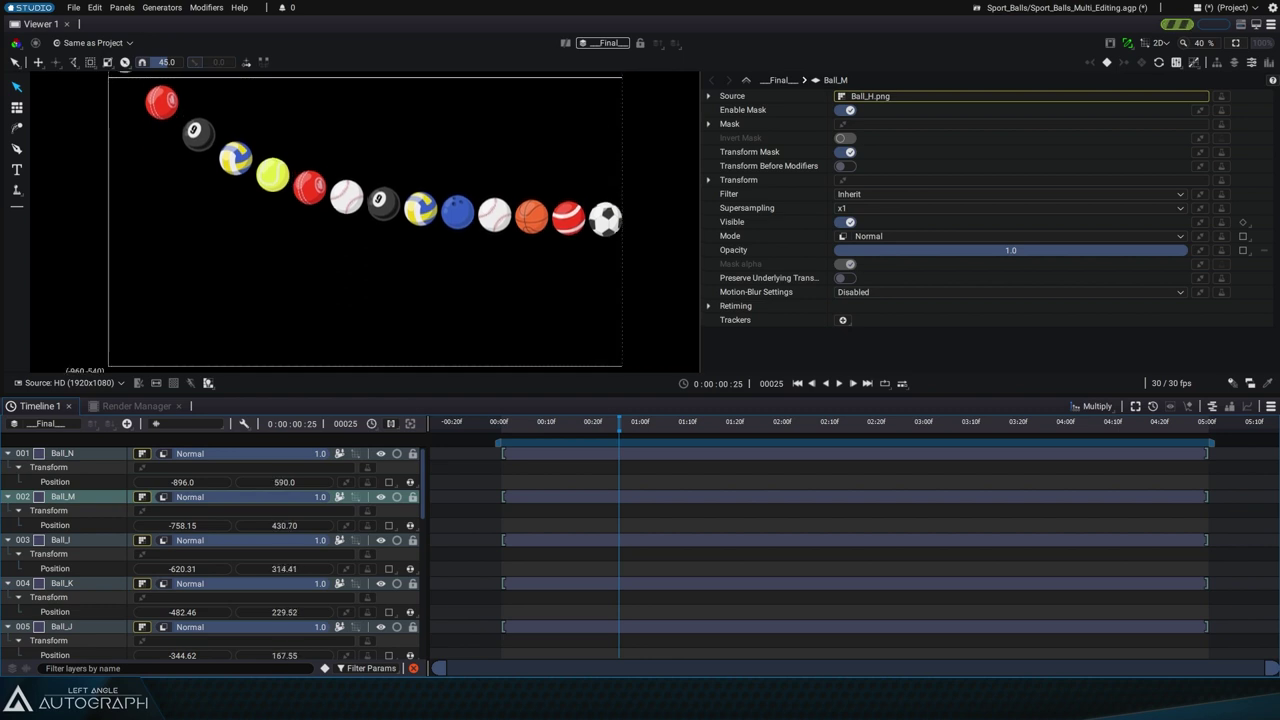
# Reset every ball's Y to 0, cycle to Relative mode, and raise the whole row
pyautogui.hotkey('ctrl', 'z')
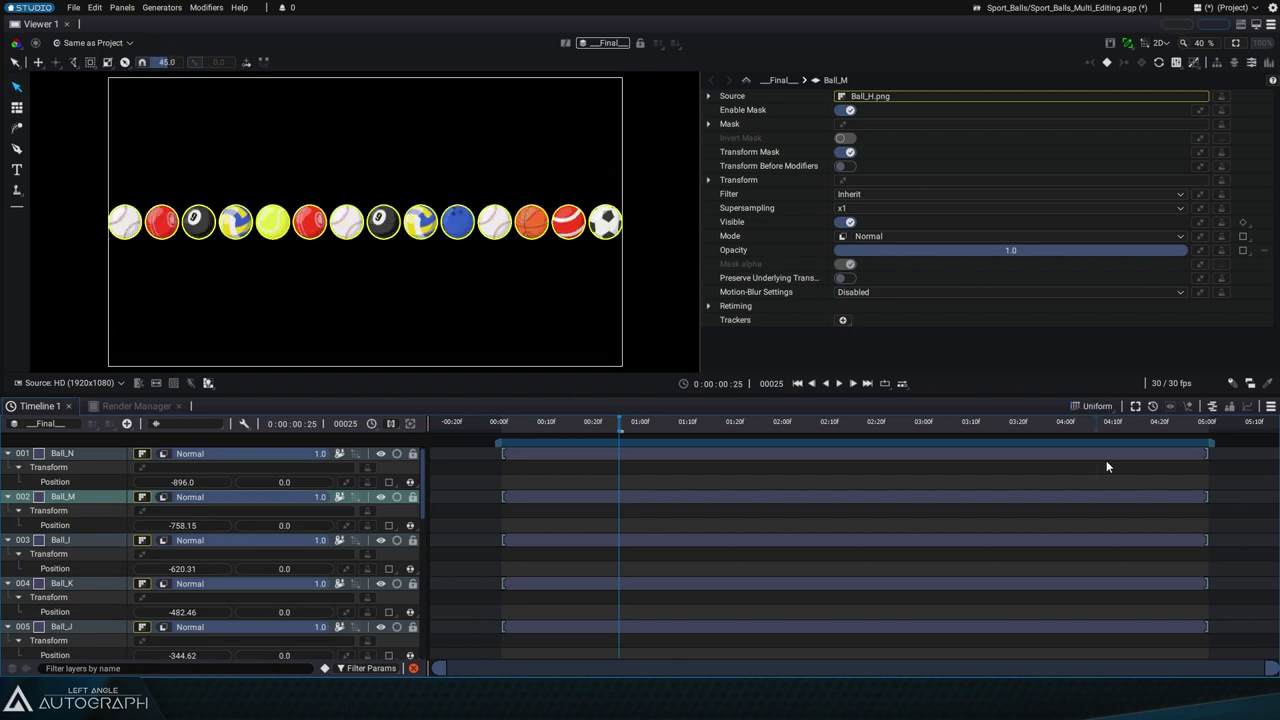
pyautogui.press('c')
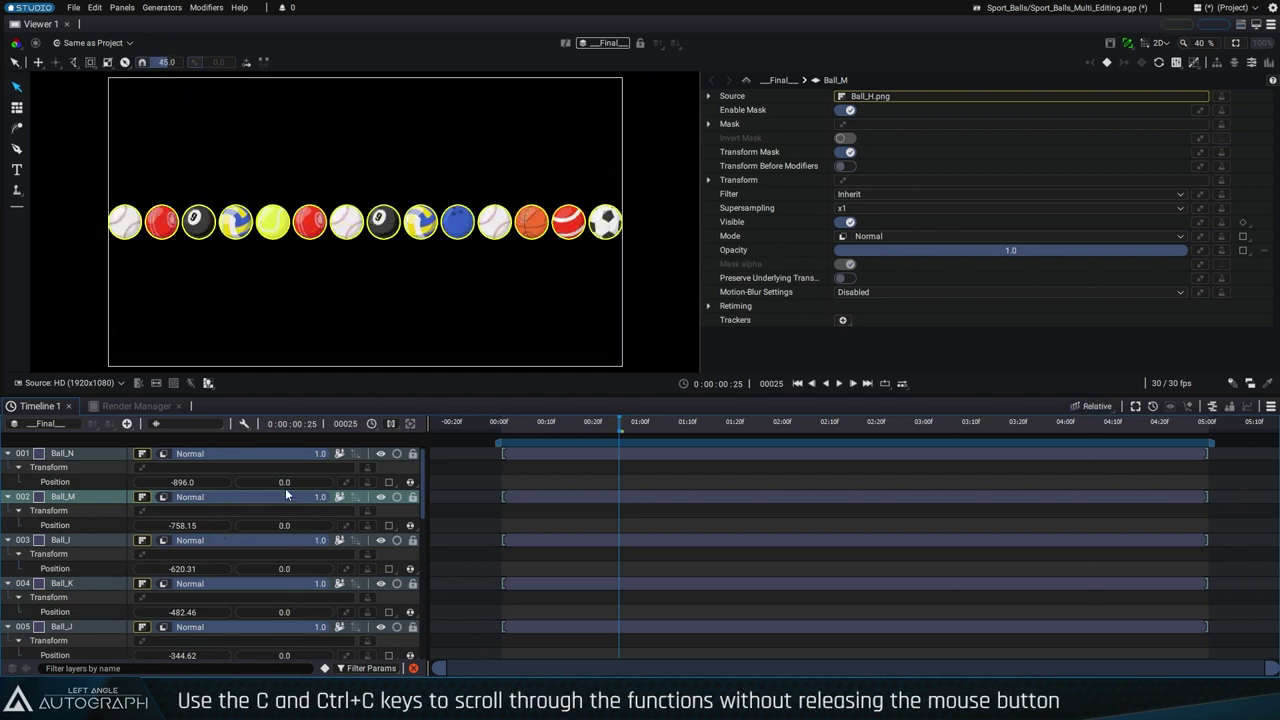
pyautogui.moveTo(285, 488); pyautogui.dragTo(330, 488)
# Cycle through Additive and Multiply to tilt the row into a descending diagonal, then into Periodic
pyautogui.press('c')
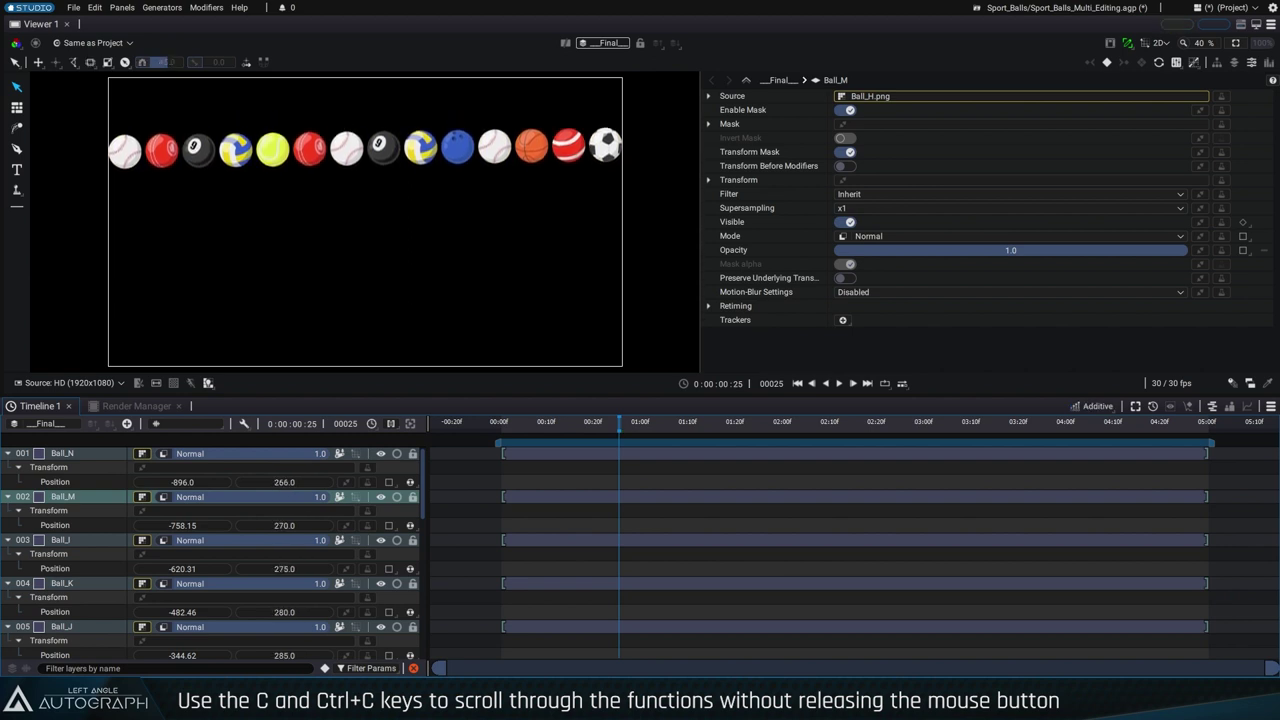
pyautogui.press('c')
pyautogui.moveTo(285, 482)
pyautogui.mouseDown()
pyautogui.moveTo(250, 482)
pyautogui.moveTo(310, 482)
pyautogui.moveTo(220, 482)
pyautogui.mouseUp()
pyautogui.press('c')
pyautogui.press('c')
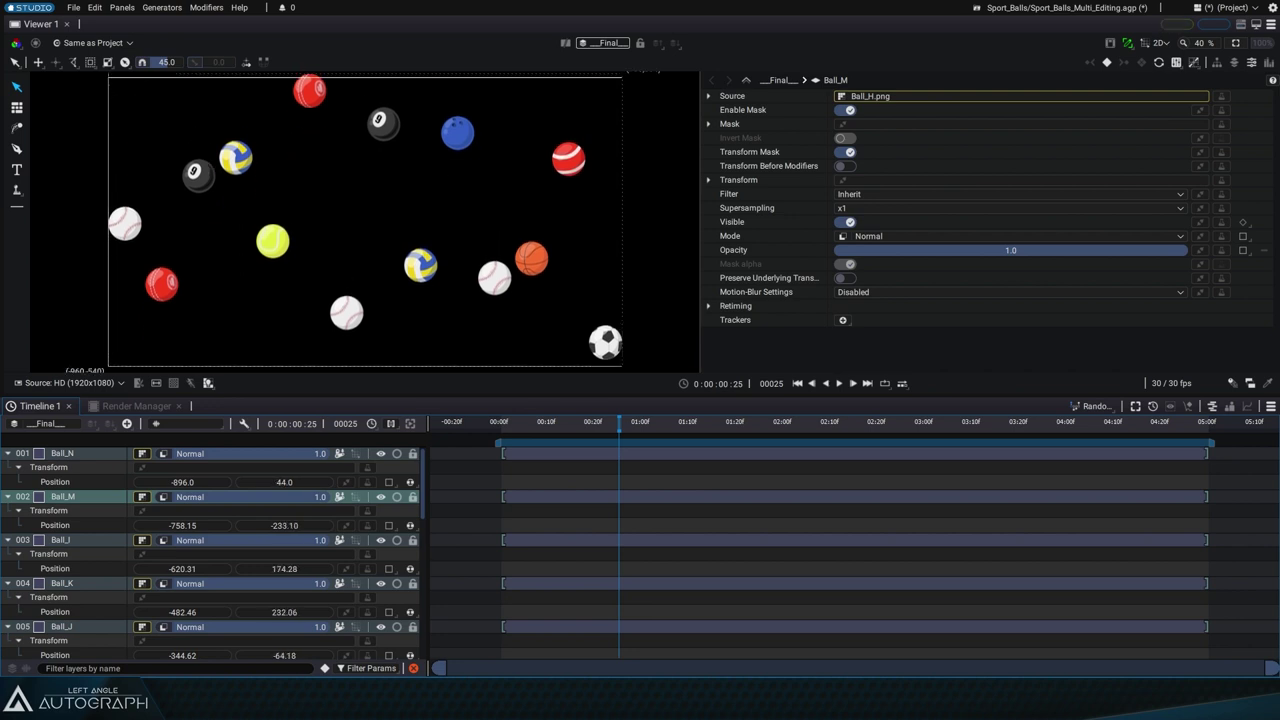
# In Multiply mode, bend the ball row into a curve by scrubbing Ball_N's Position Y
pyautogui.click(1092, 406)
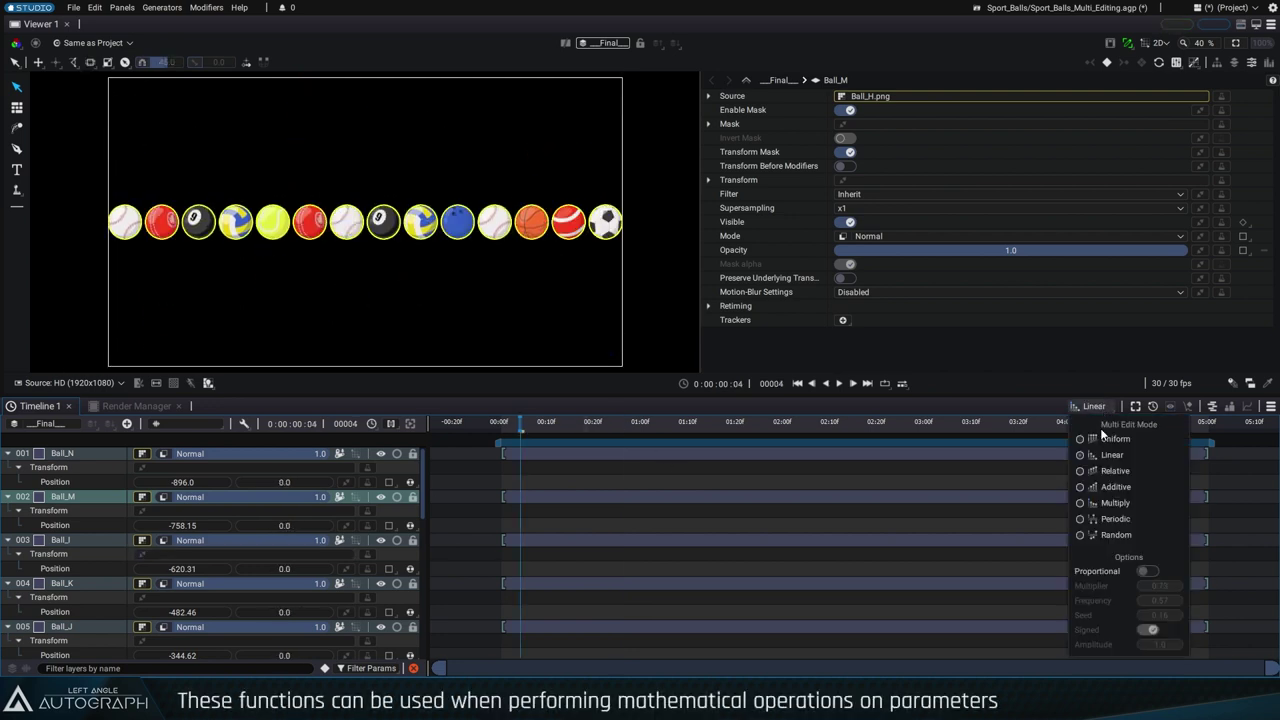
pyautogui.click(1114, 502)
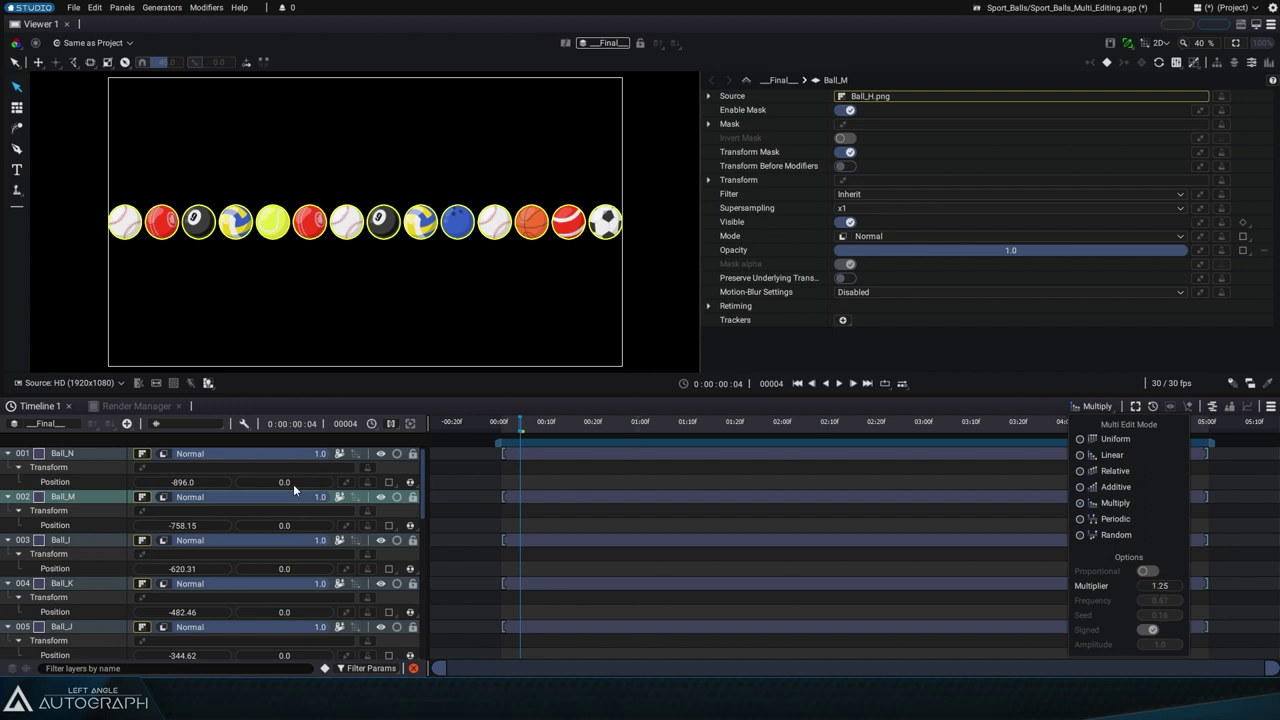
pyautogui.click(1159, 586)
pyautogui.write('1.25')
pyautogui.click(293, 484)
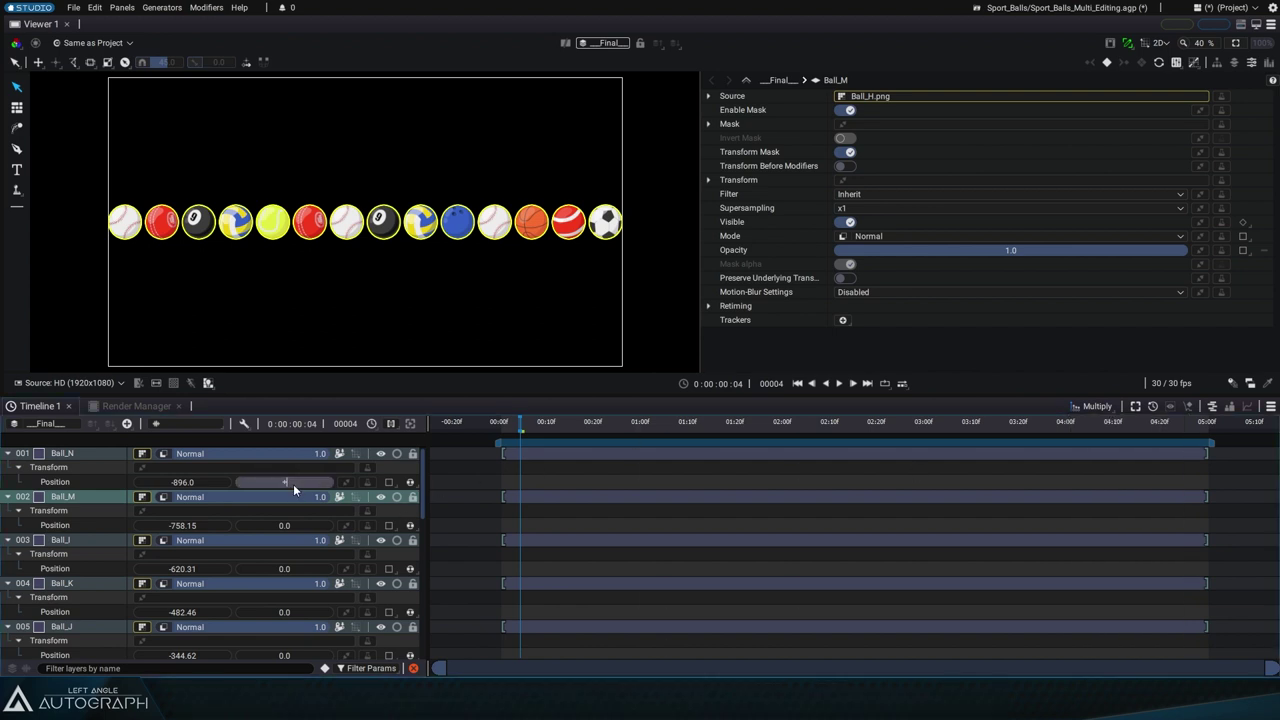
pyautogui.moveTo(293, 484)
pyautogui.mouseDown()
pyautogui.moveTo(263, 484)
pyautogui.moveTo(322, 484)
pyautogui.mouseUp()
# Switch to Random mode and enter 179 as Position Y to scatter the balls
pyautogui.click(1088, 407)
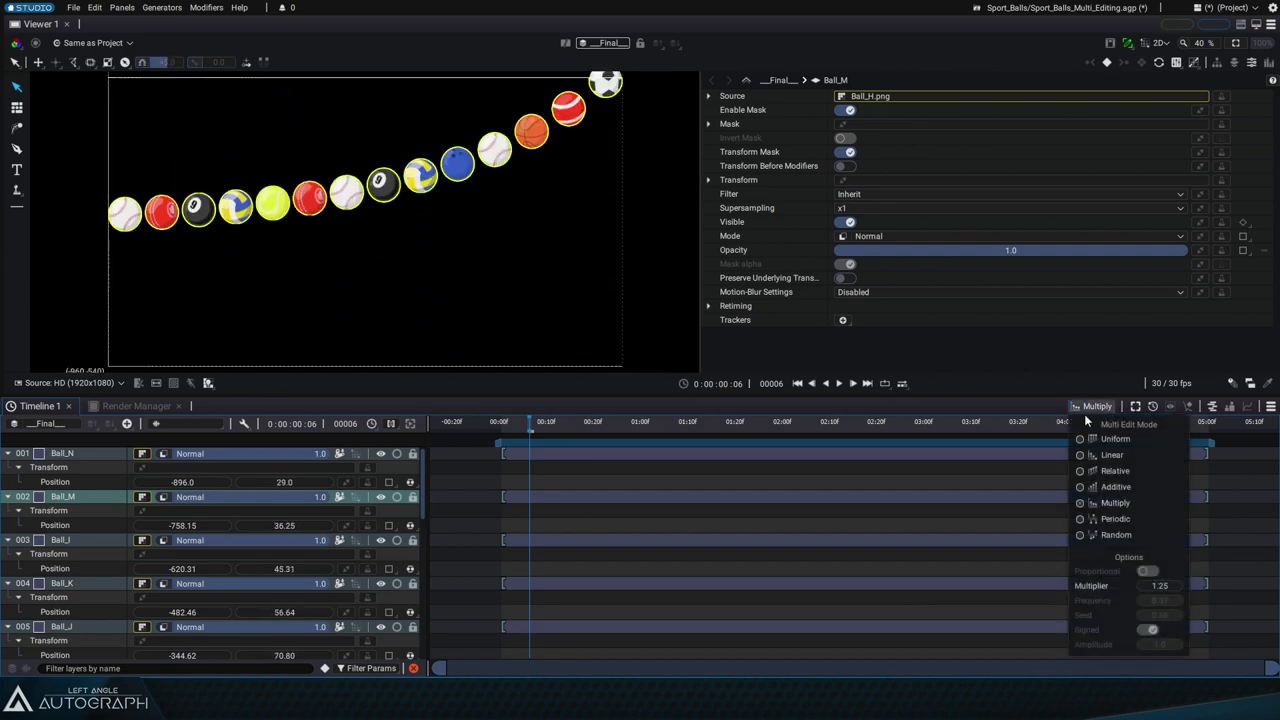
pyautogui.click(1115, 535)
pyautogui.click(330, 480)
pyautogui.write('+')
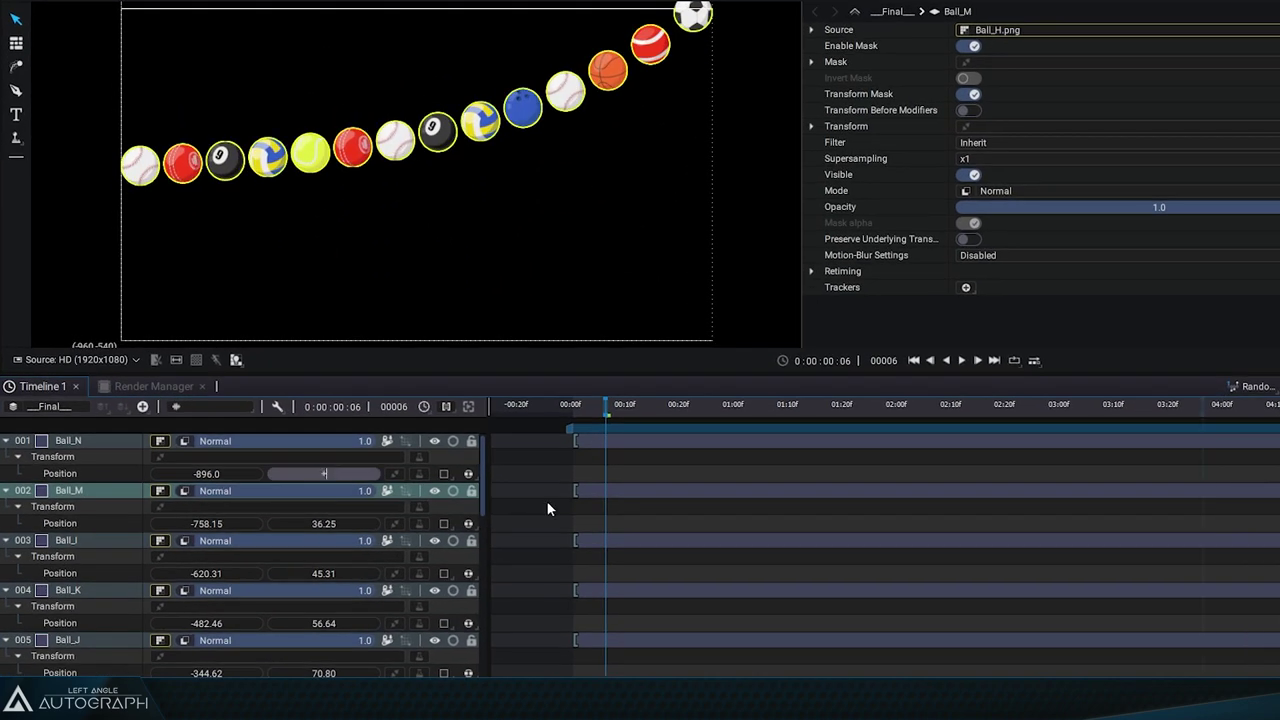
pyautogui.write('179')
pyautogui.press('Return')
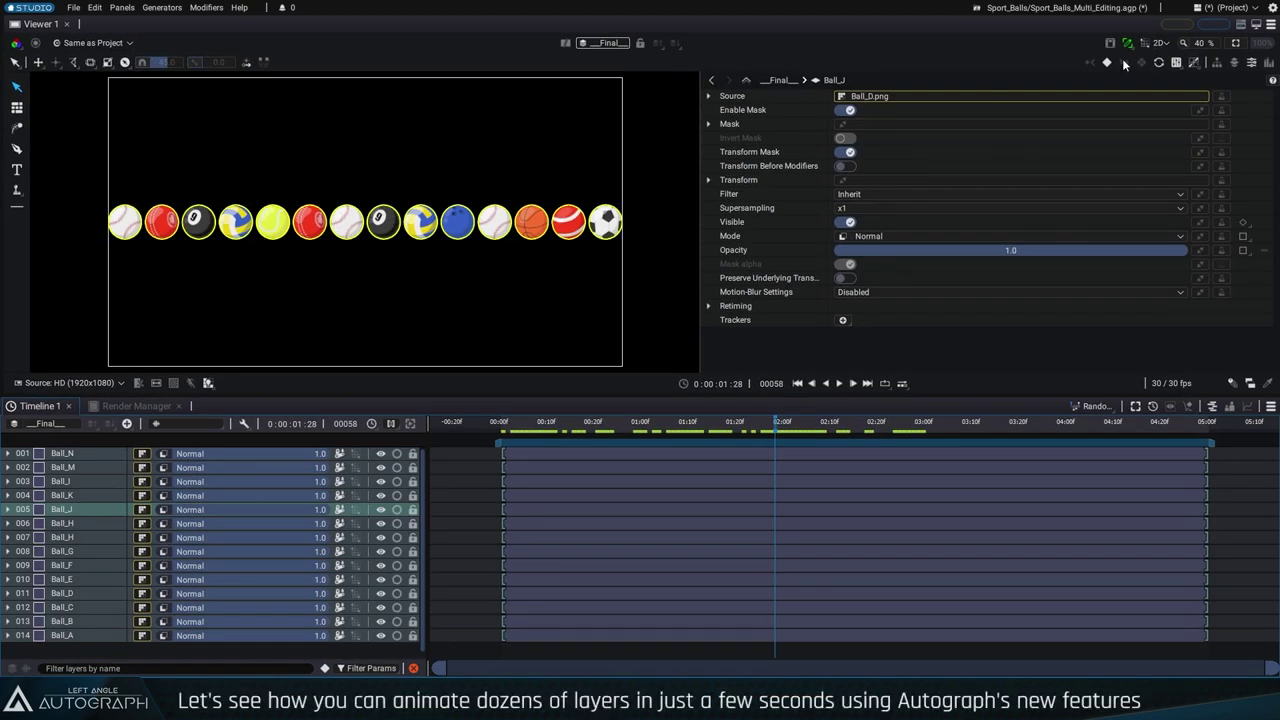
# From frame 0, align every ball to Exterior below the frame, then scrub to 01:00
pyautogui.click(1124, 63)
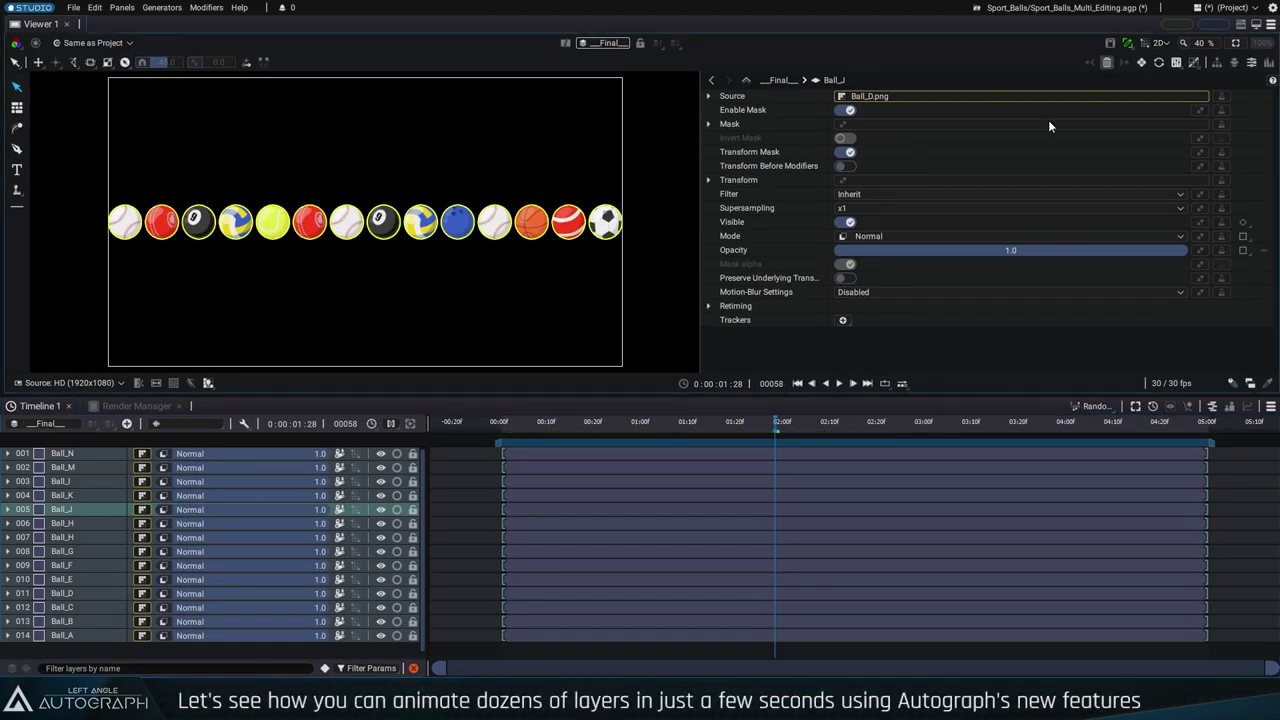
pyautogui.moveTo(763, 435); pyautogui.dragTo(507, 453)
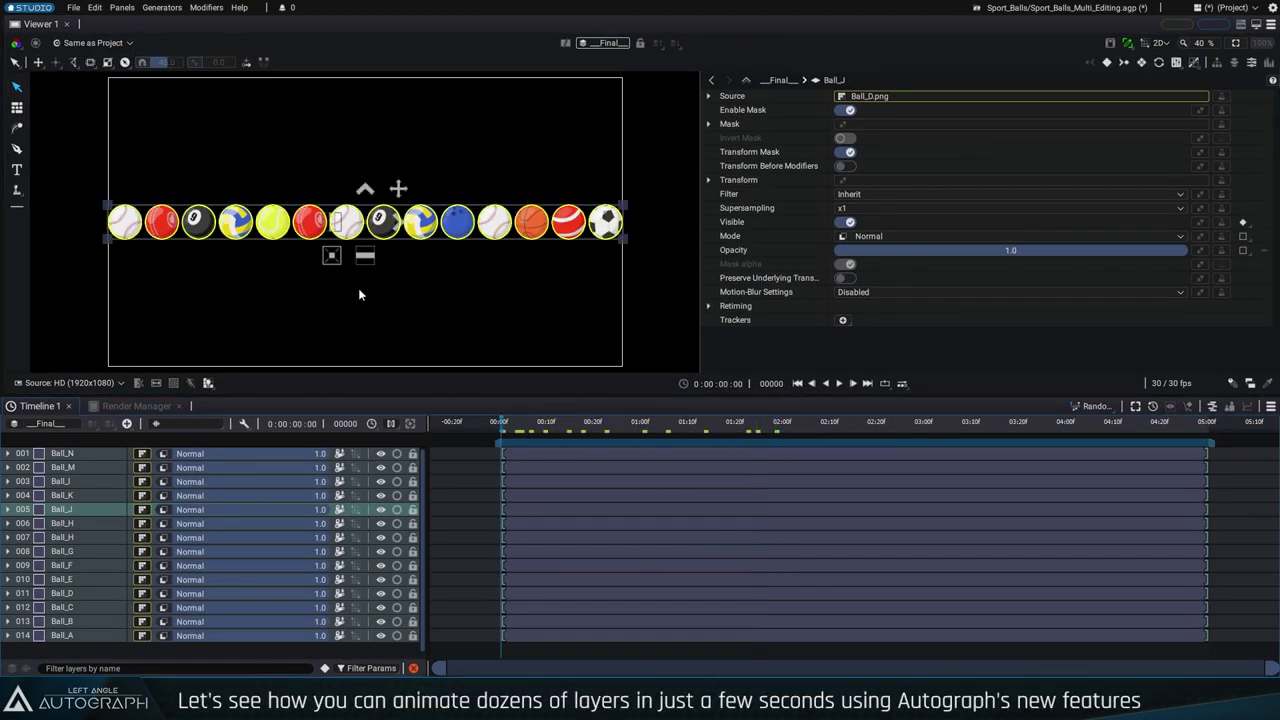
pyautogui.click(17, 107)
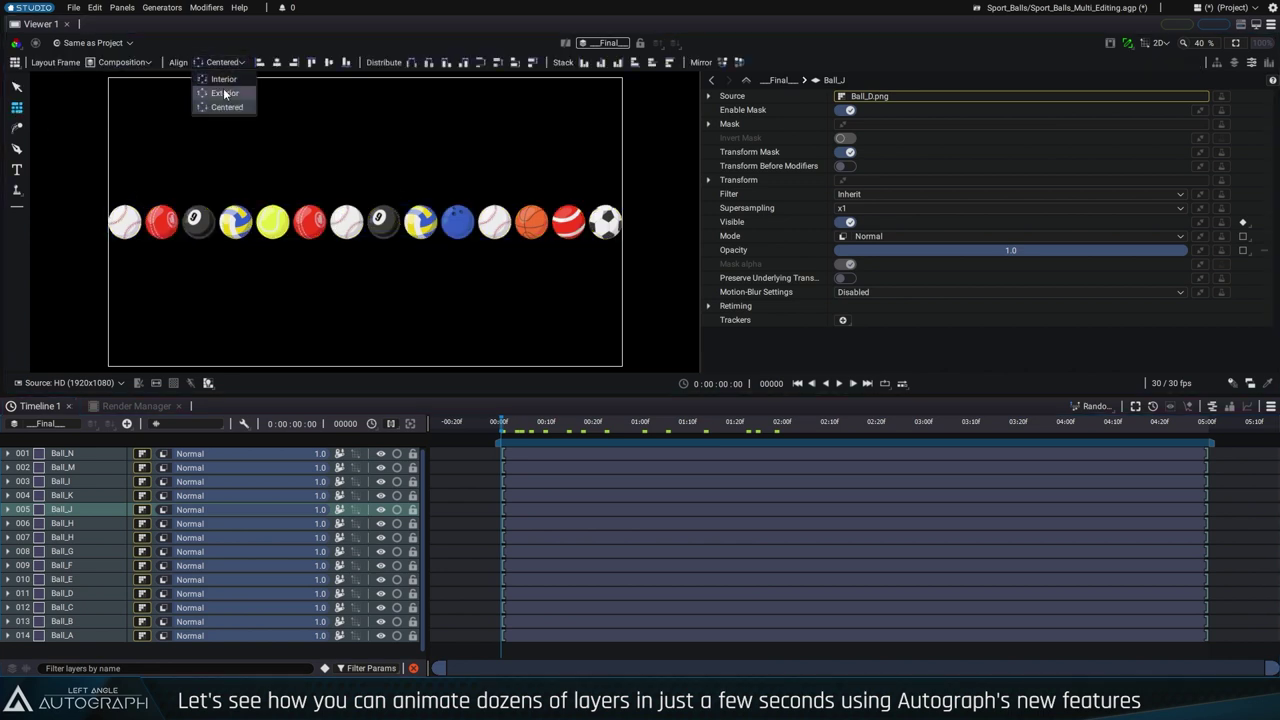
pyautogui.click(225, 93)
pyautogui.click(339, 63)
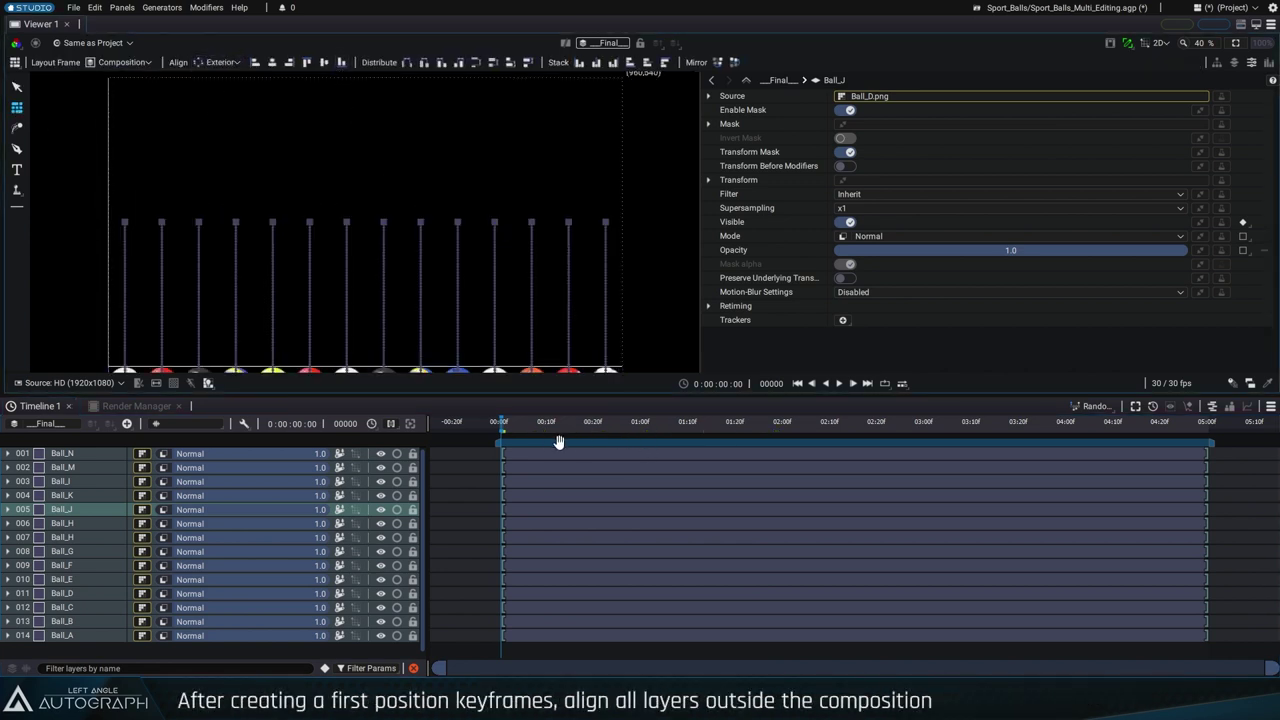
pyautogui.moveTo(520, 430); pyautogui.dragTo(644, 425)
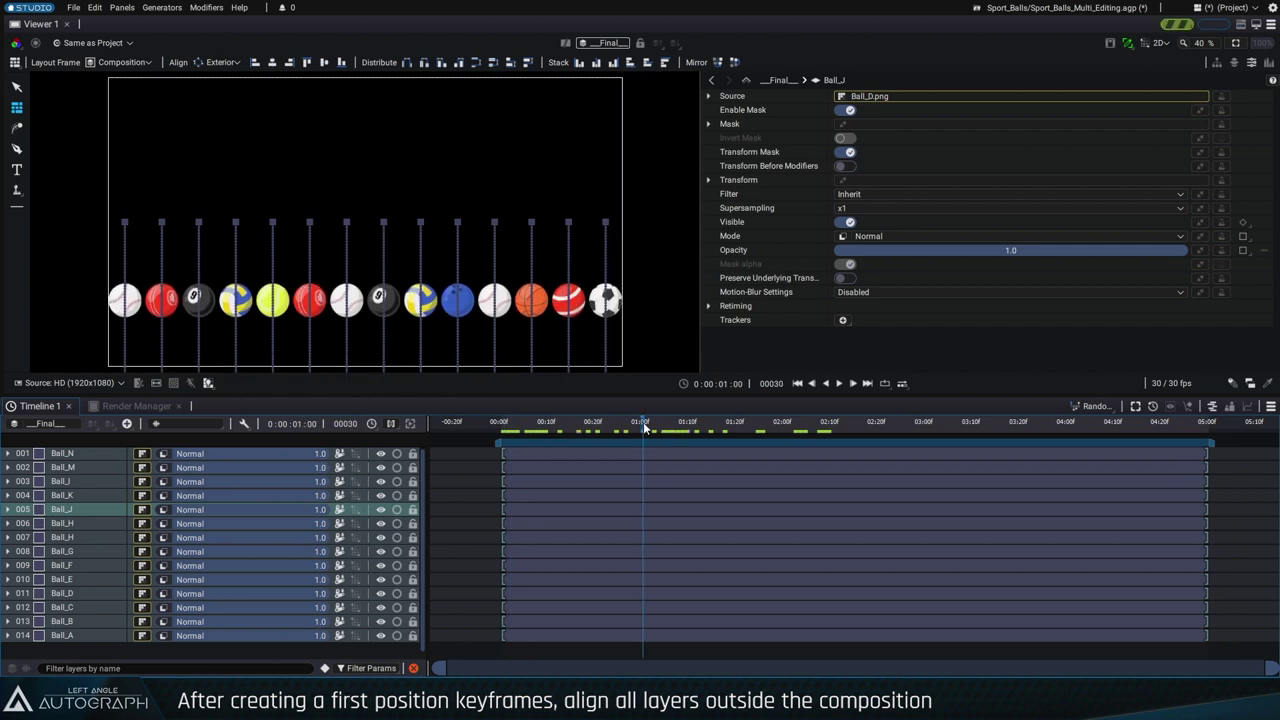
pyautogui.scroll(-1, 536, 353)
# Set all ball position keyframes to Bounce interpolation in Motion Path mode and preview playback
pyautogui.click(17, 128)
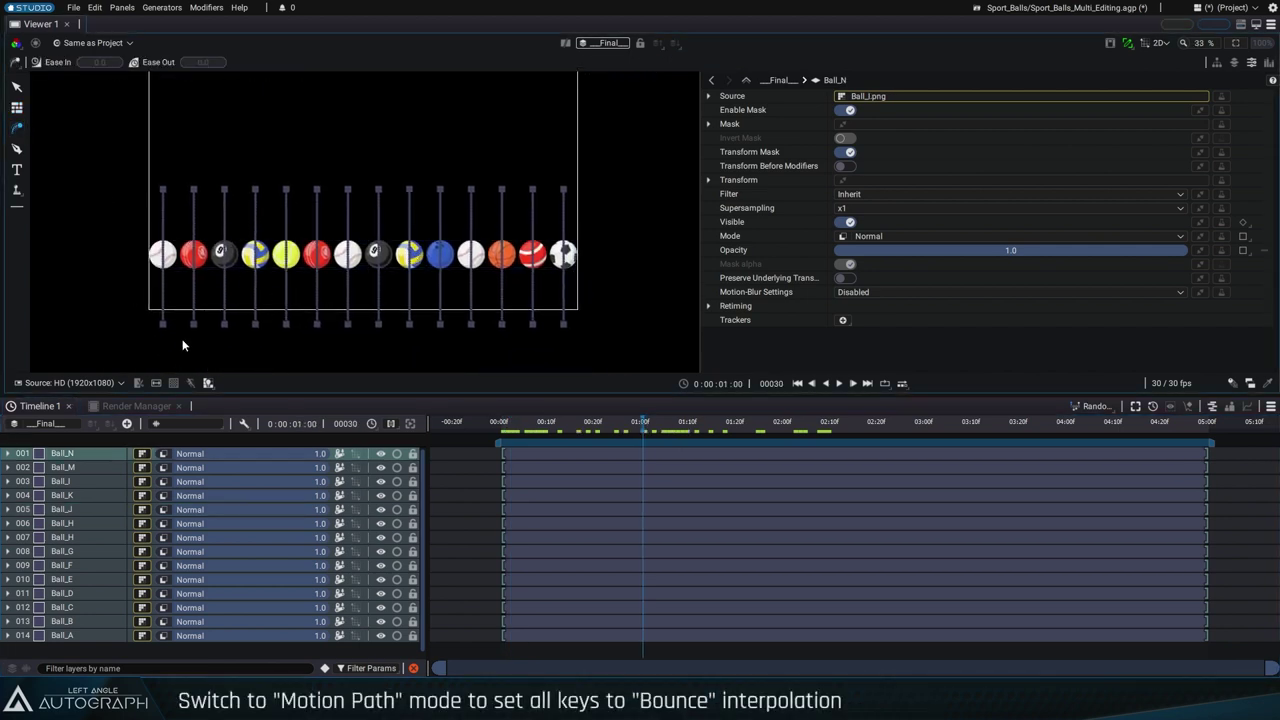
pyautogui.rightClick(317, 328)
pyautogui.moveTo(376, 383)
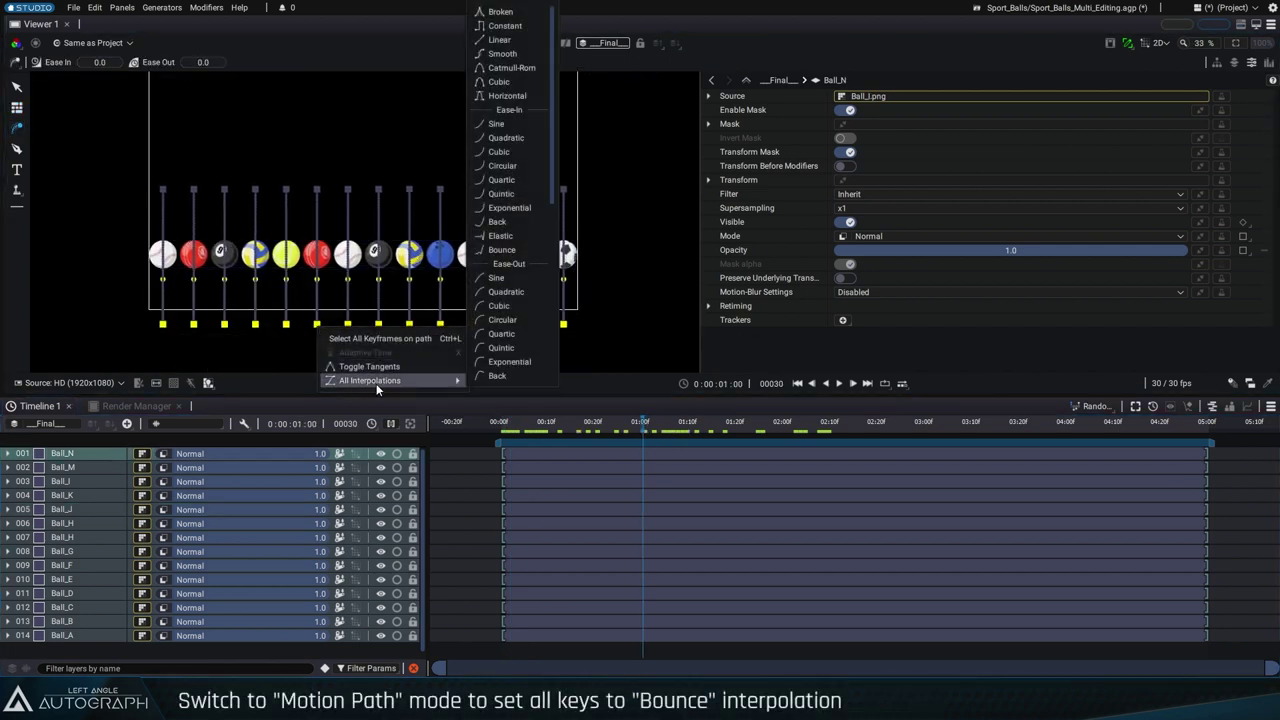
pyautogui.click(511, 240)
pyautogui.press('space')
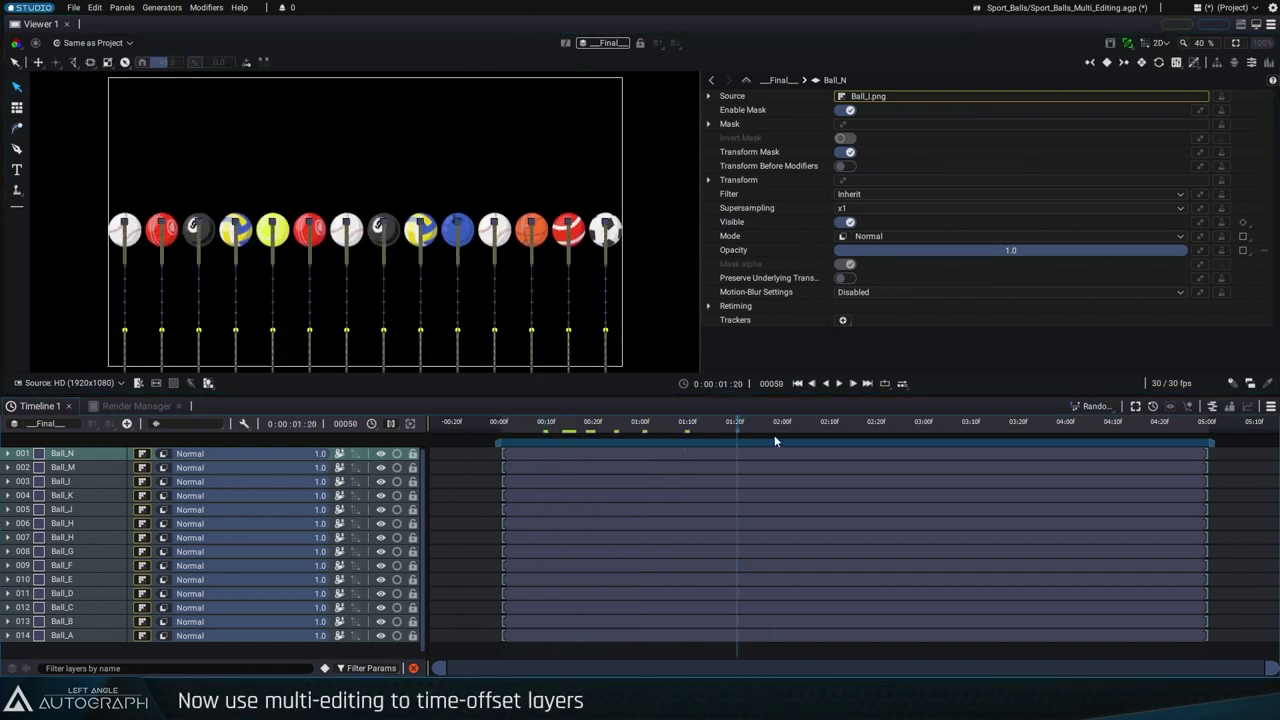
pyautogui.moveTo(774, 441); pyautogui.dragTo(617, 424)
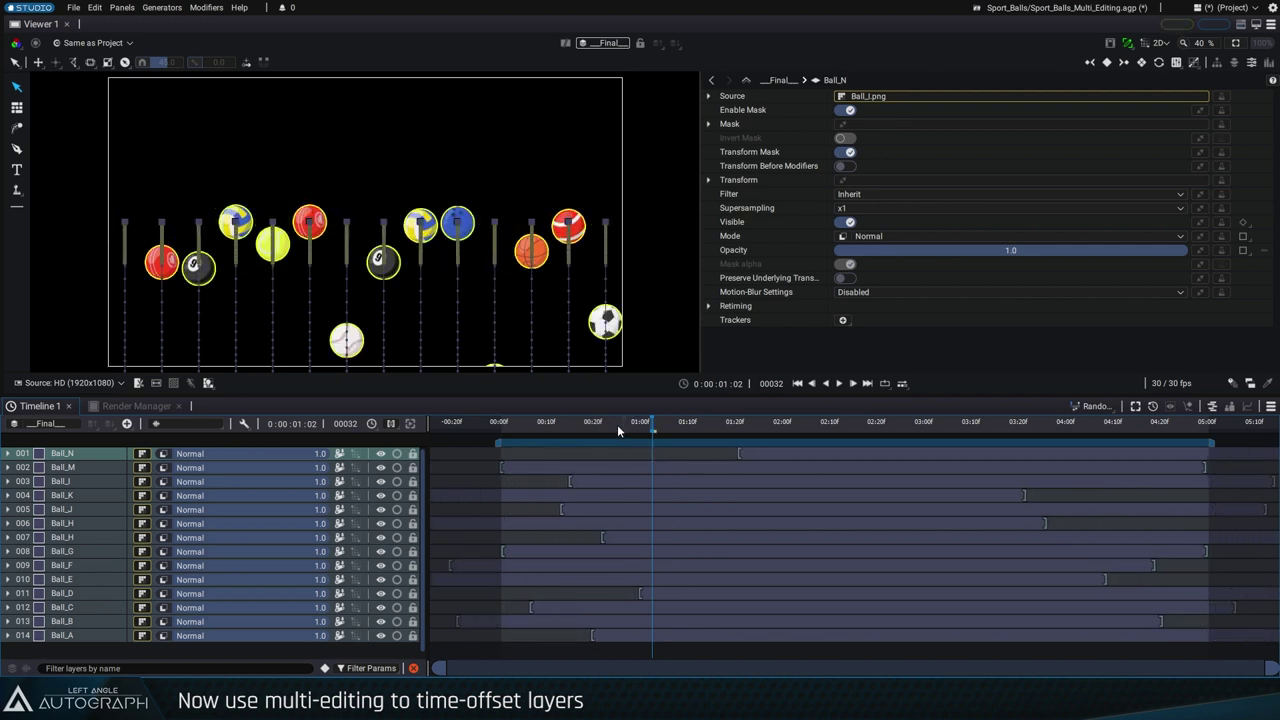
# Preview the staggered balls, then reset all fourteen layer offsets to start together
pyautogui.press('space')
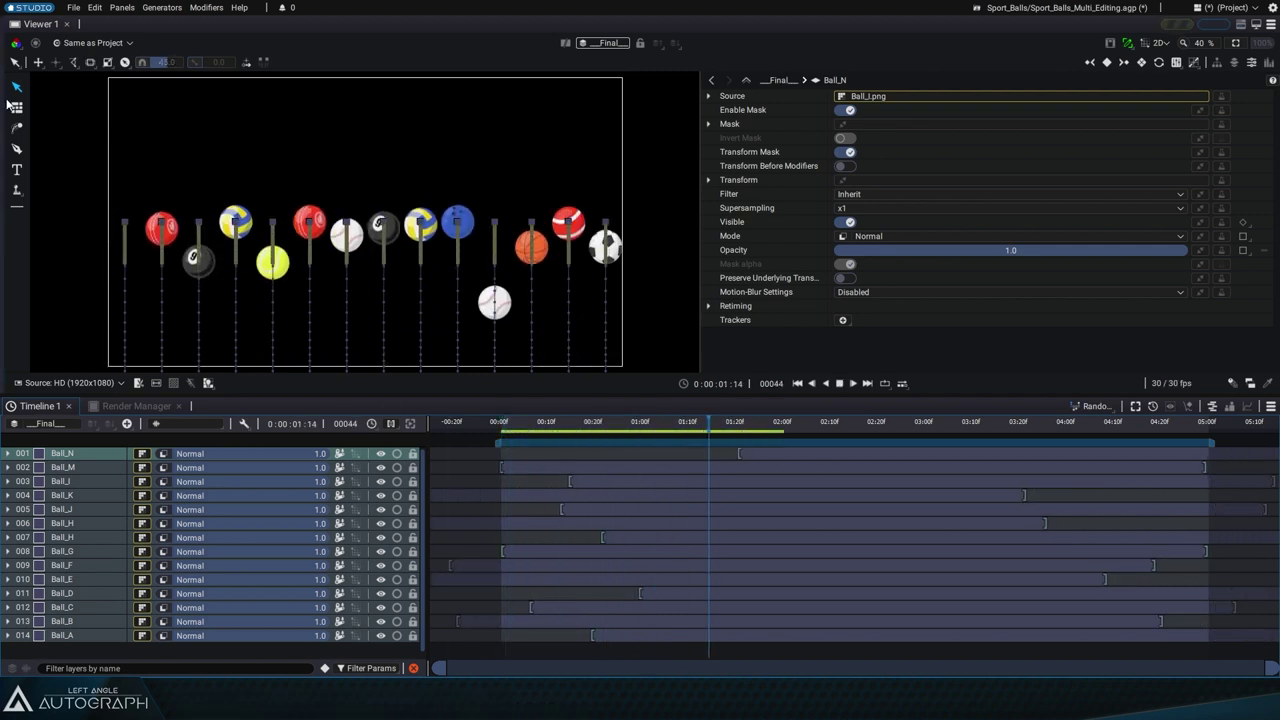
pyautogui.hotkey('ctrl', 'z')
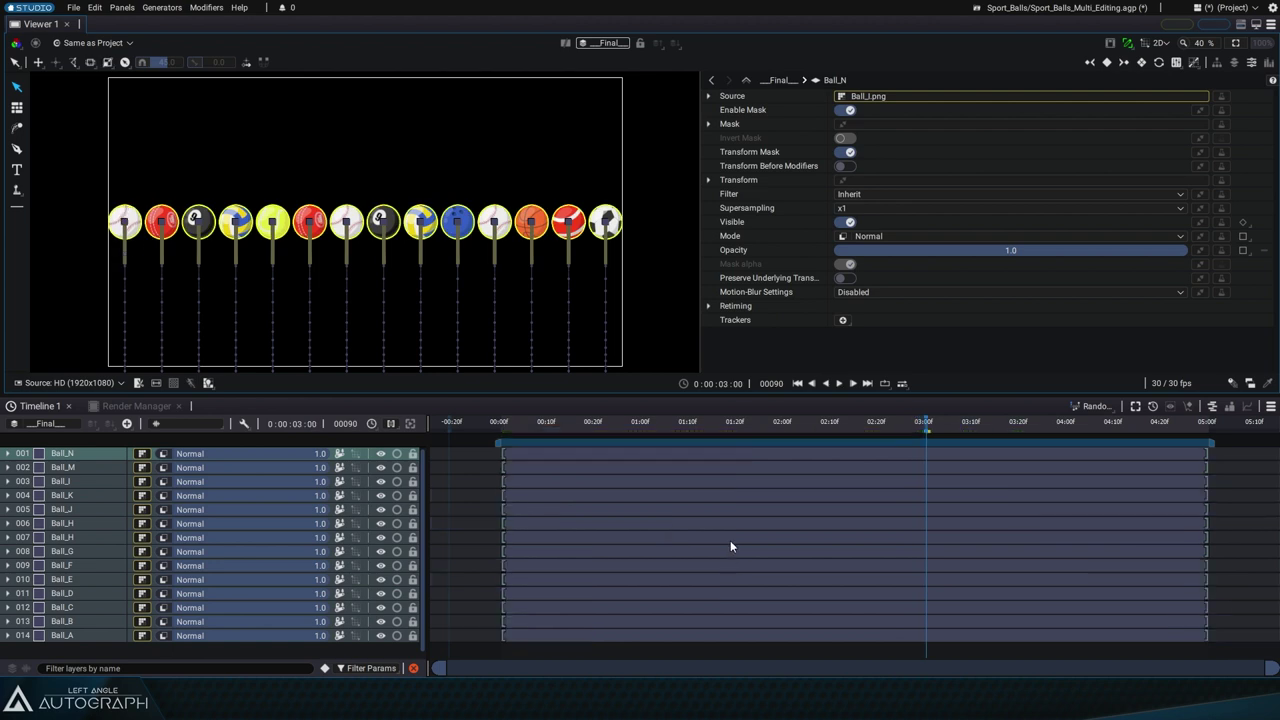
pyautogui.click(1116, 407)
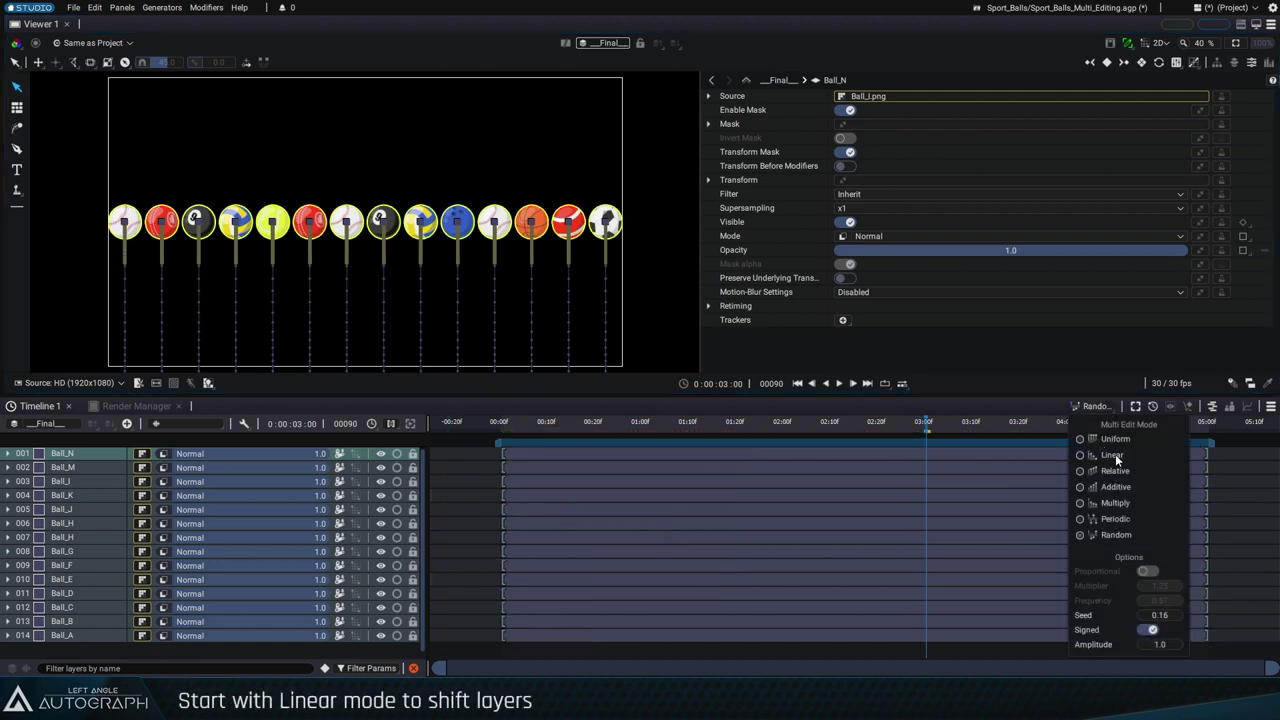
# Stagger the ball layers' start times in Linear multi-edit mode and play it back
pyautogui.click(1115, 454)
pyautogui.moveTo(596, 449); pyautogui.dragTo(758, 462)
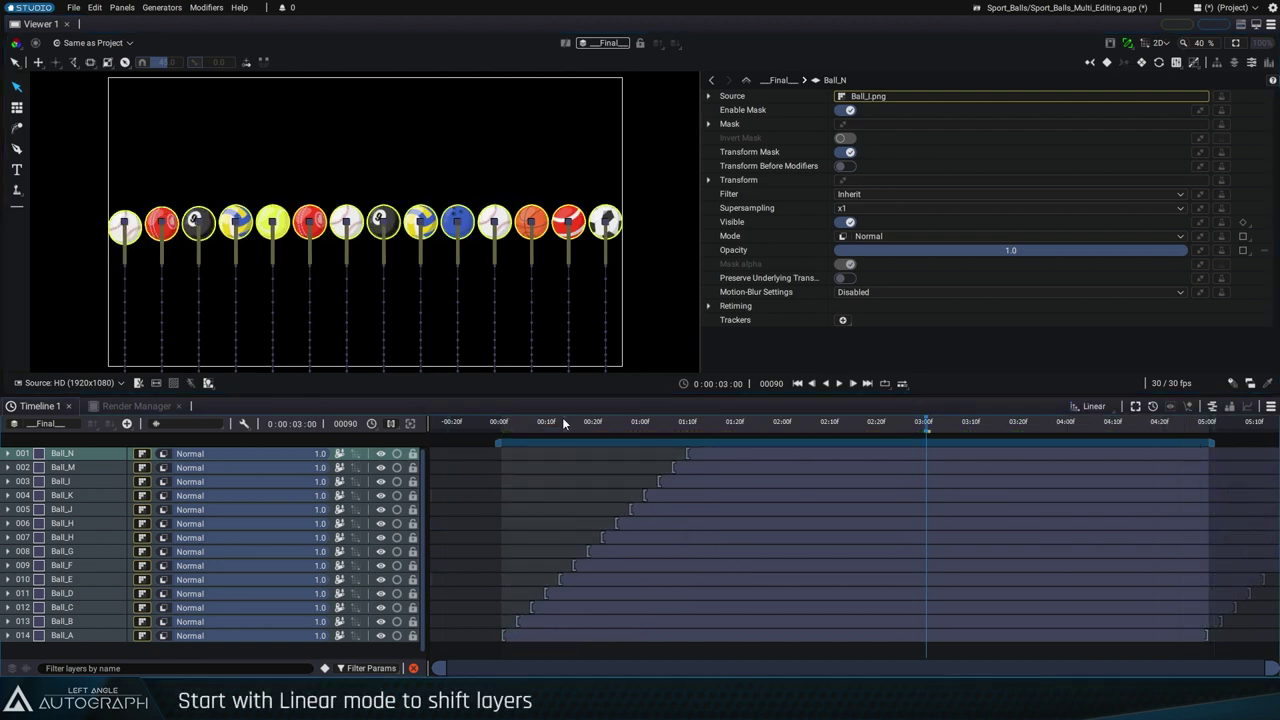
pyautogui.press('space')
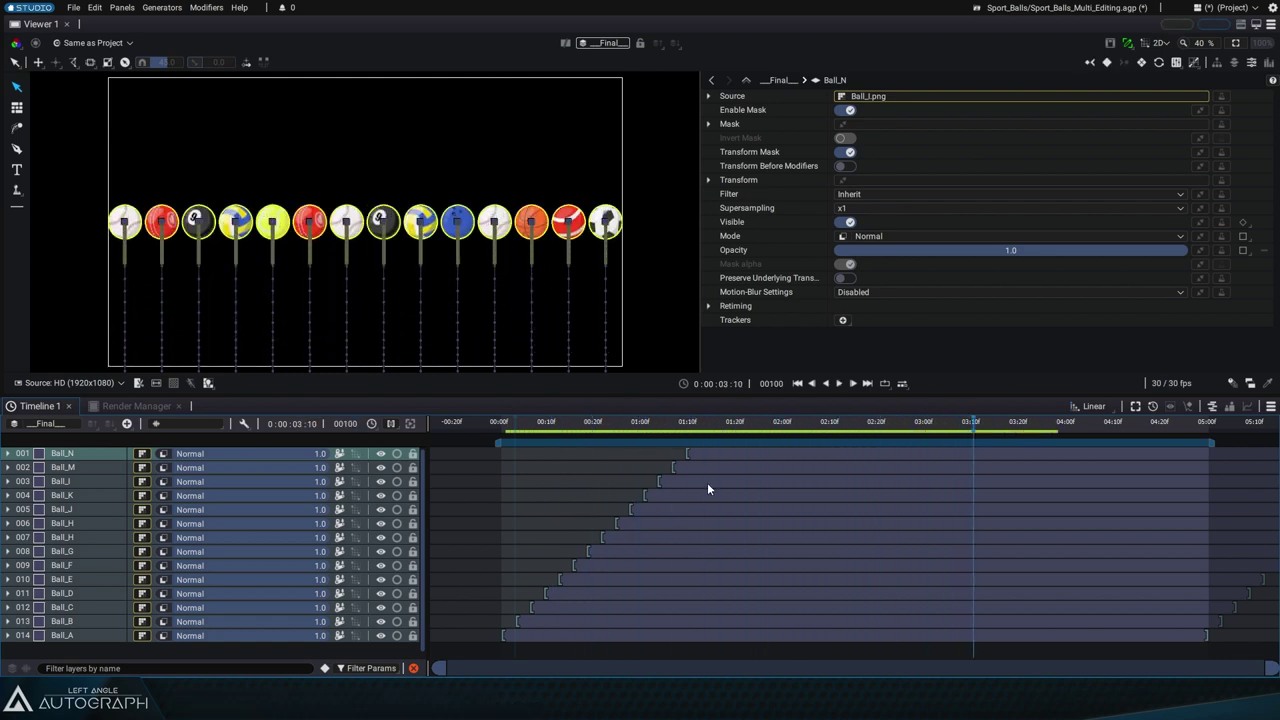
# Disable Enable 2D Motion Paths, restagger from Ball_H, preview, then reset offsets to zero
pyautogui.click(1127, 43)
pyautogui.click(1187, 141)
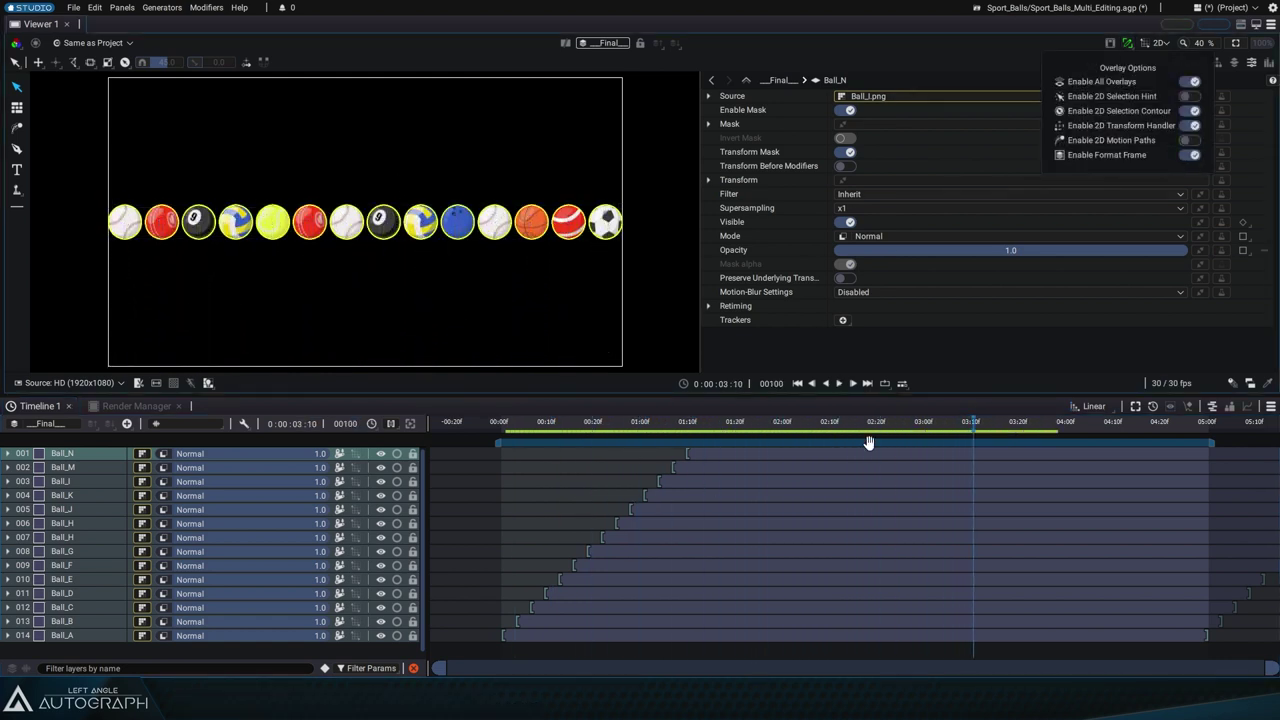
pyautogui.moveTo(868, 430); pyautogui.dragTo(614, 431)
pyautogui.moveTo(602, 537); pyautogui.dragTo(746, 543)
pyautogui.click(610, 433)
pyautogui.press('space')
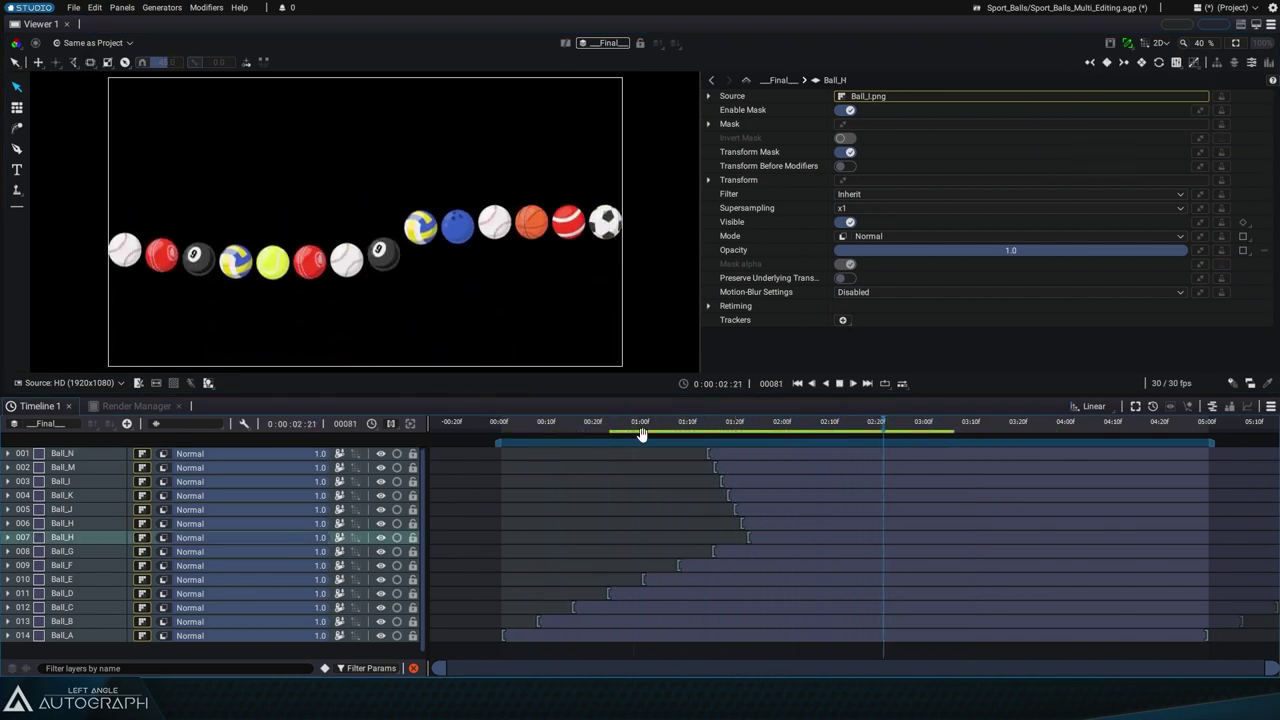
pyautogui.hotkey('ctrl', 'z')
# Give the balls unsigned Periodic time offsets, then switch multi-editing to Random mode
pyautogui.click(1094, 406)
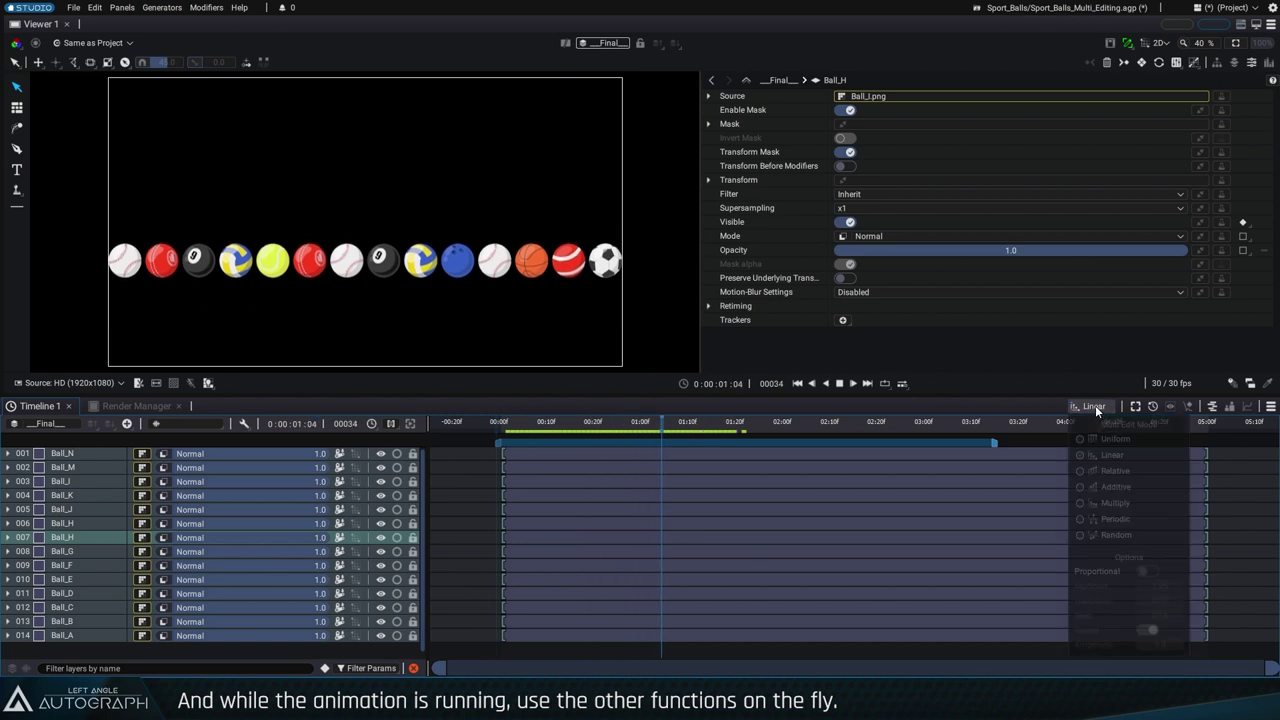
pyautogui.click(1115, 519)
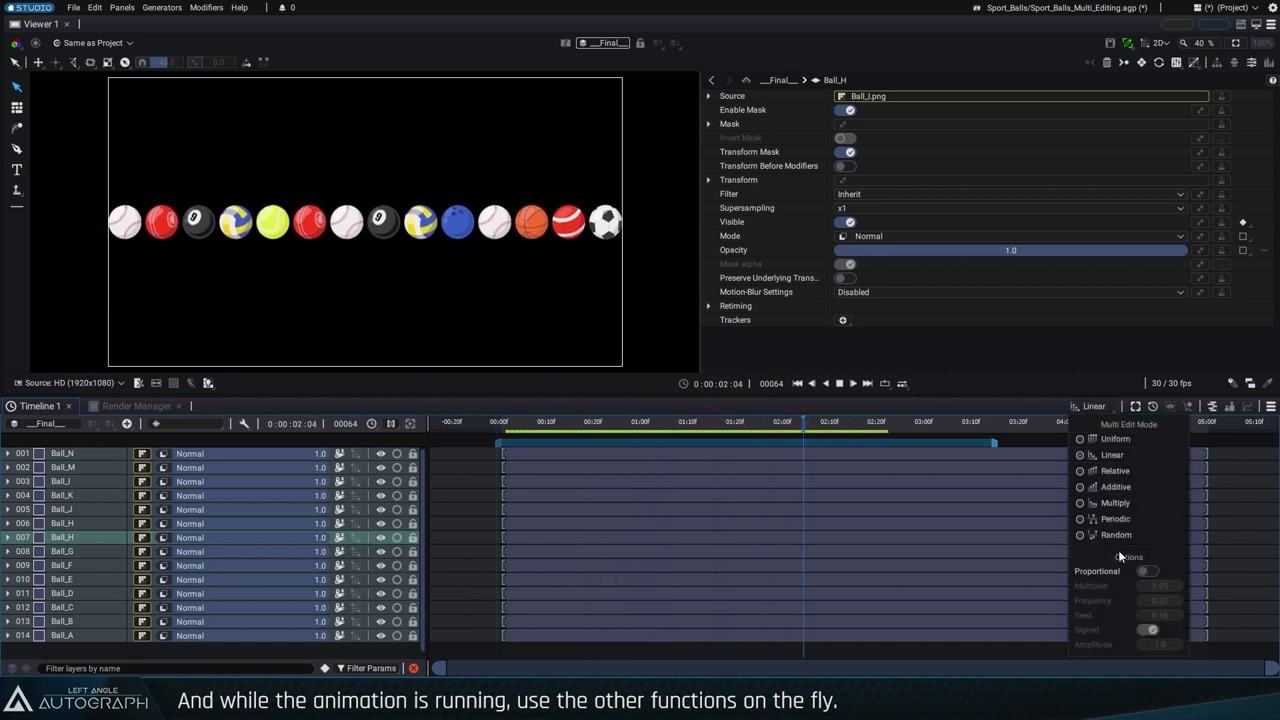
pyautogui.click(1147, 630)
pyautogui.moveTo(574, 457); pyautogui.dragTo(704, 463)
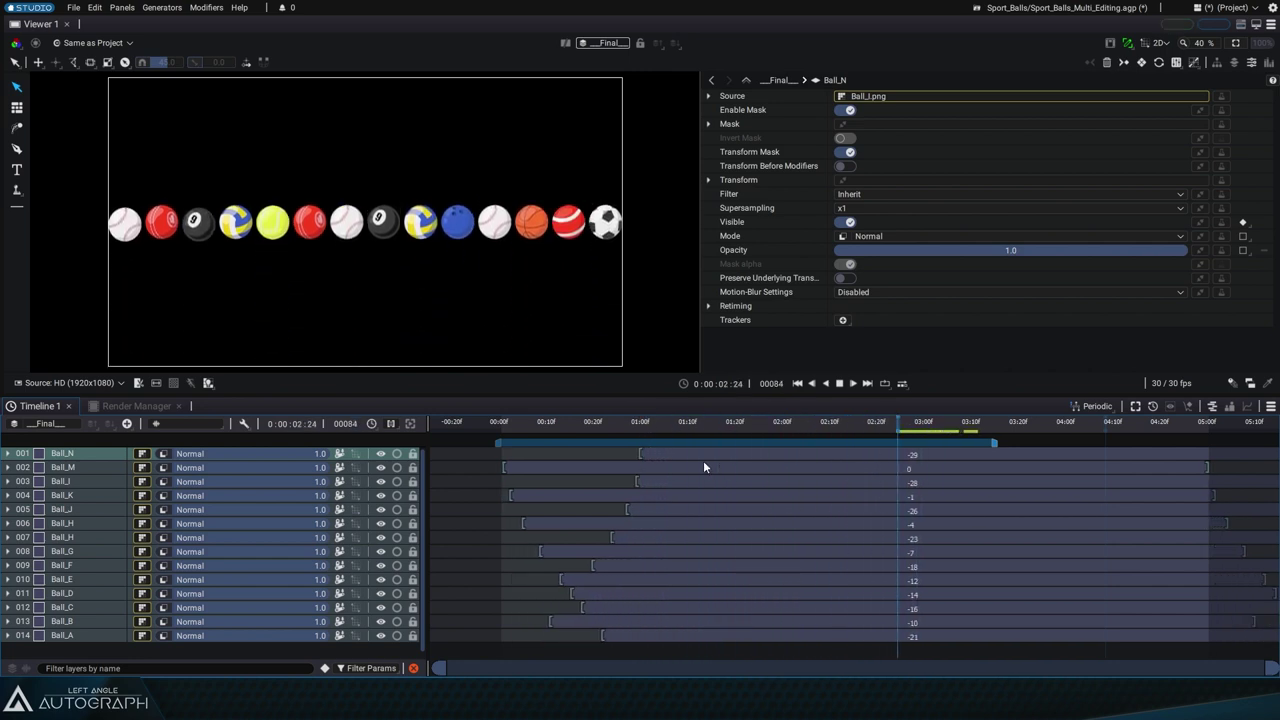
pyautogui.click(1097, 406)
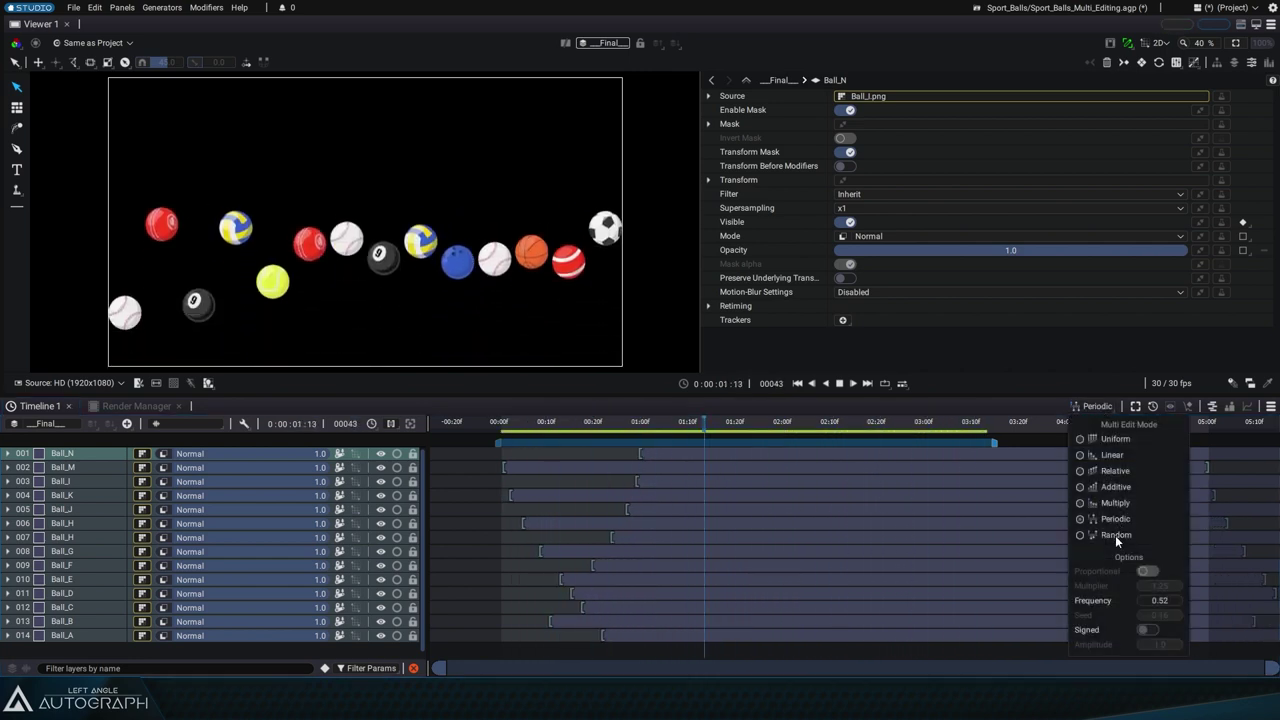
pyautogui.click(1116, 535)
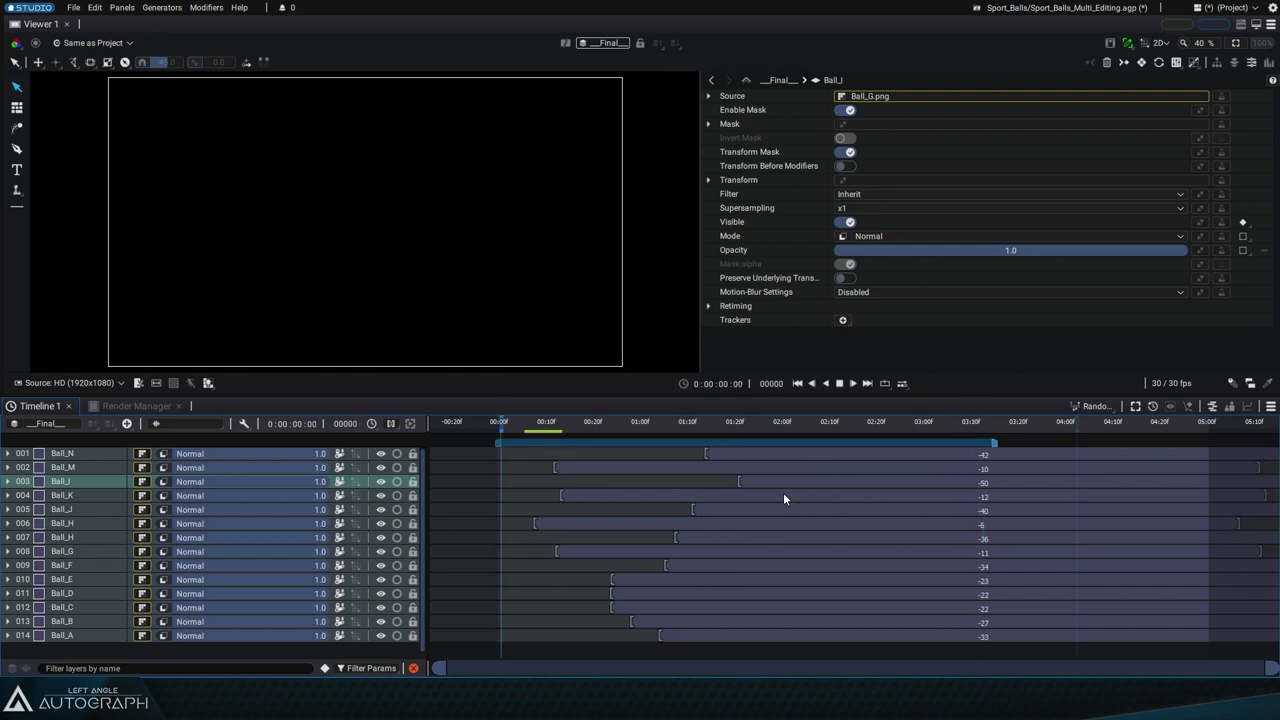
# Turn on Signed for the random offsets, then set Multi Edit Mode to Relative
pyautogui.click(1097, 406)
pyautogui.click(1146, 632)
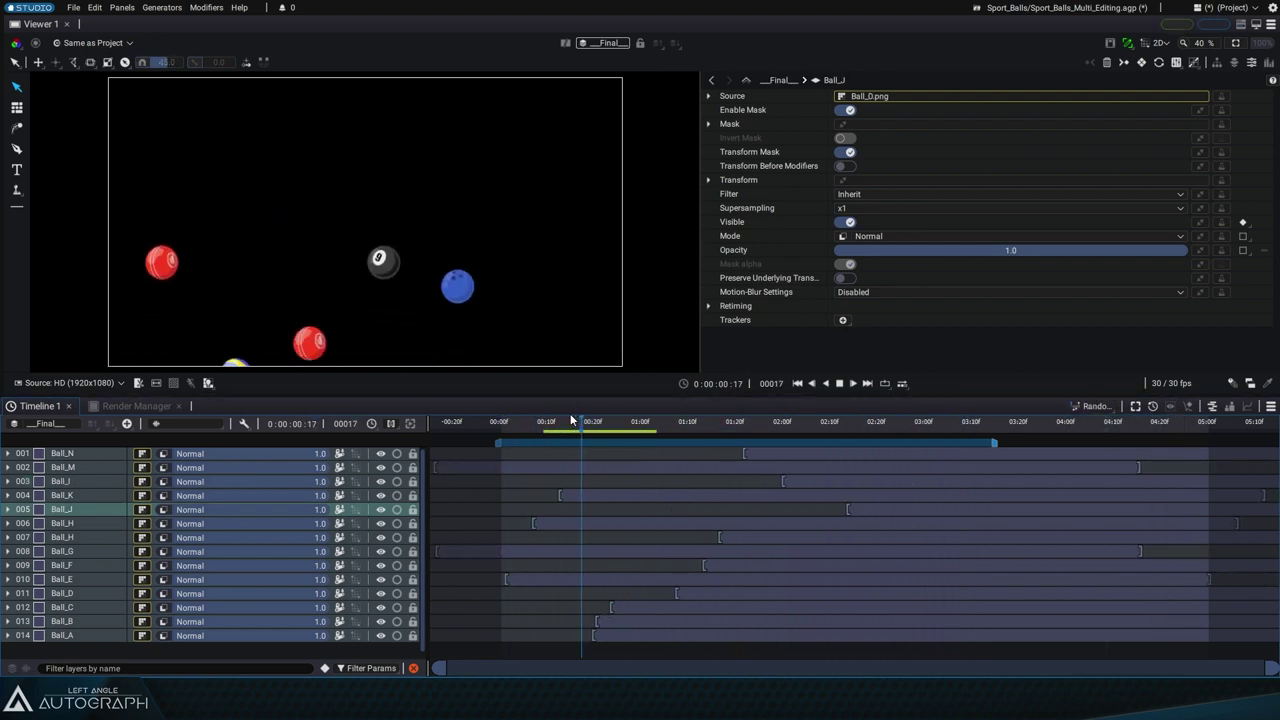
pyautogui.click(1090, 406)
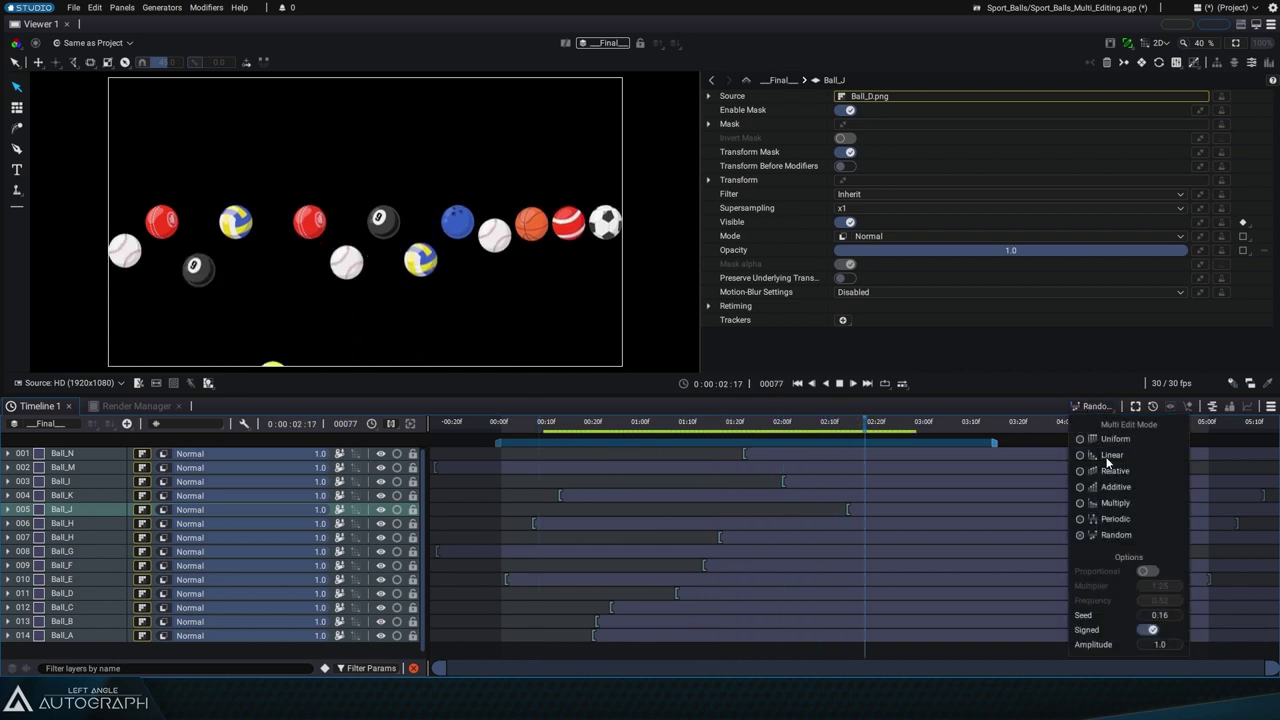
pyautogui.click(1100, 436)
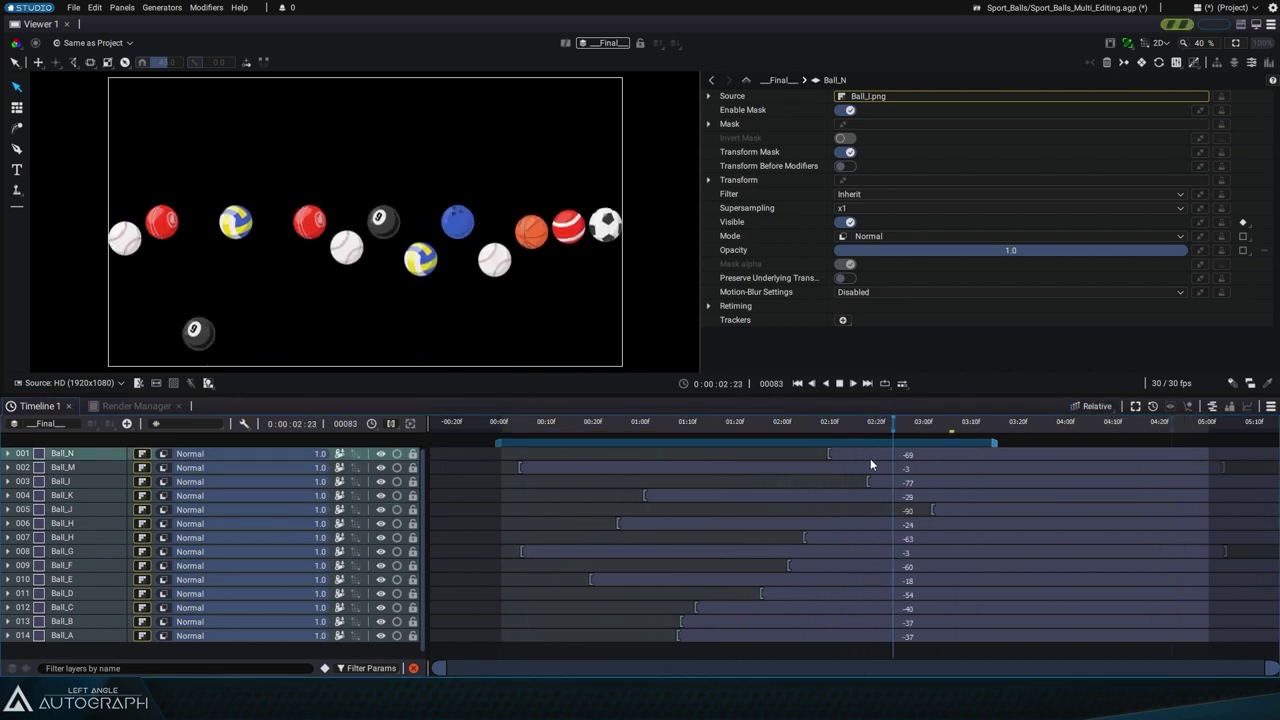